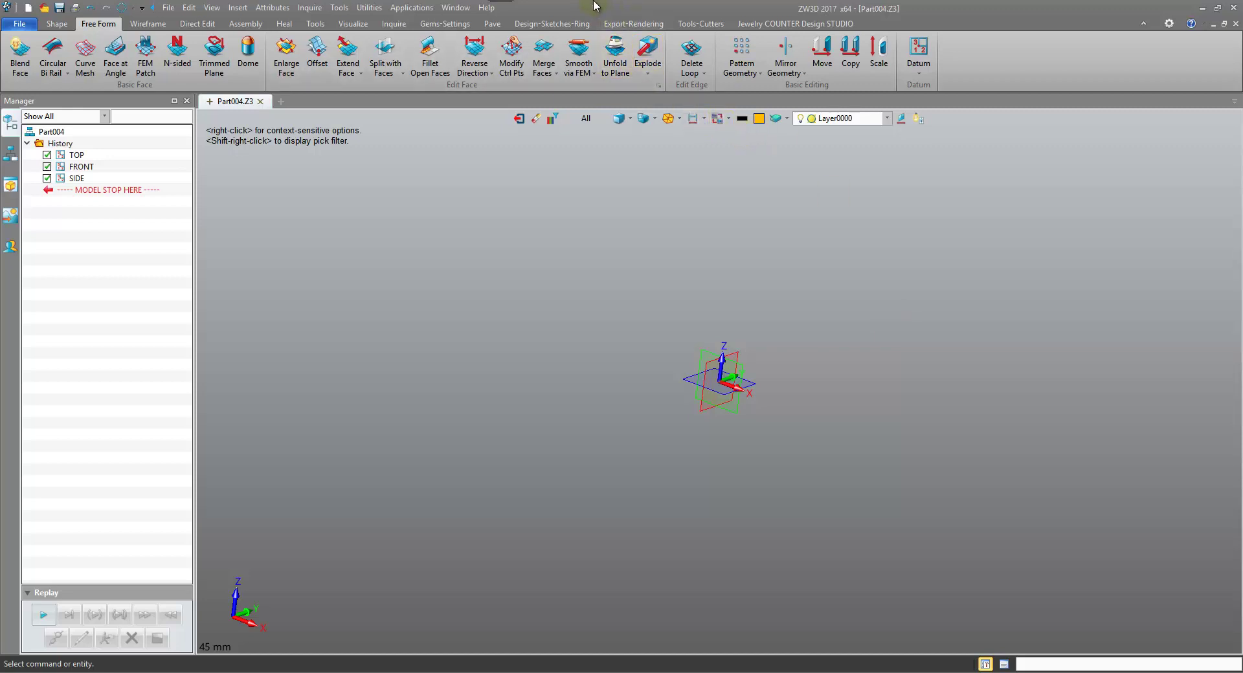
Take the program window off full screen and nudge it slightly to the right
double_click(613, 12)
drag(612, 13, 629, 8)
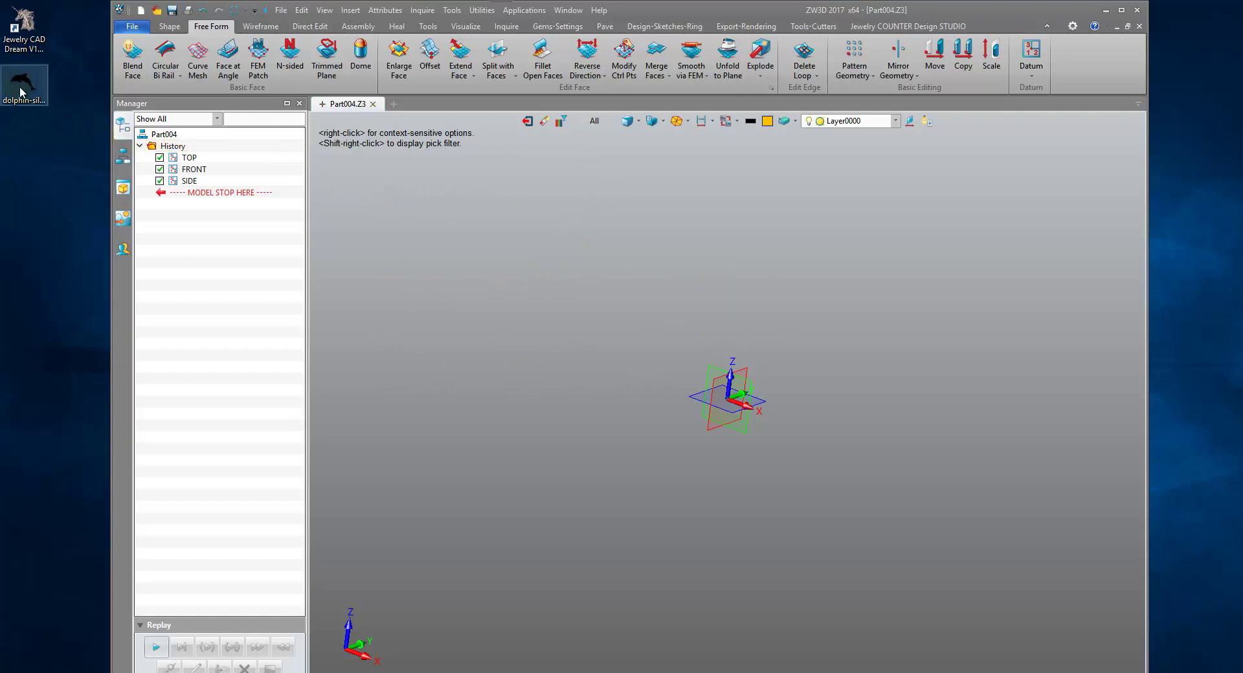
Import the dolphin silhouette file as curves, limit picking to Curve, and view it from the top
drag(24, 81, 563, 372)
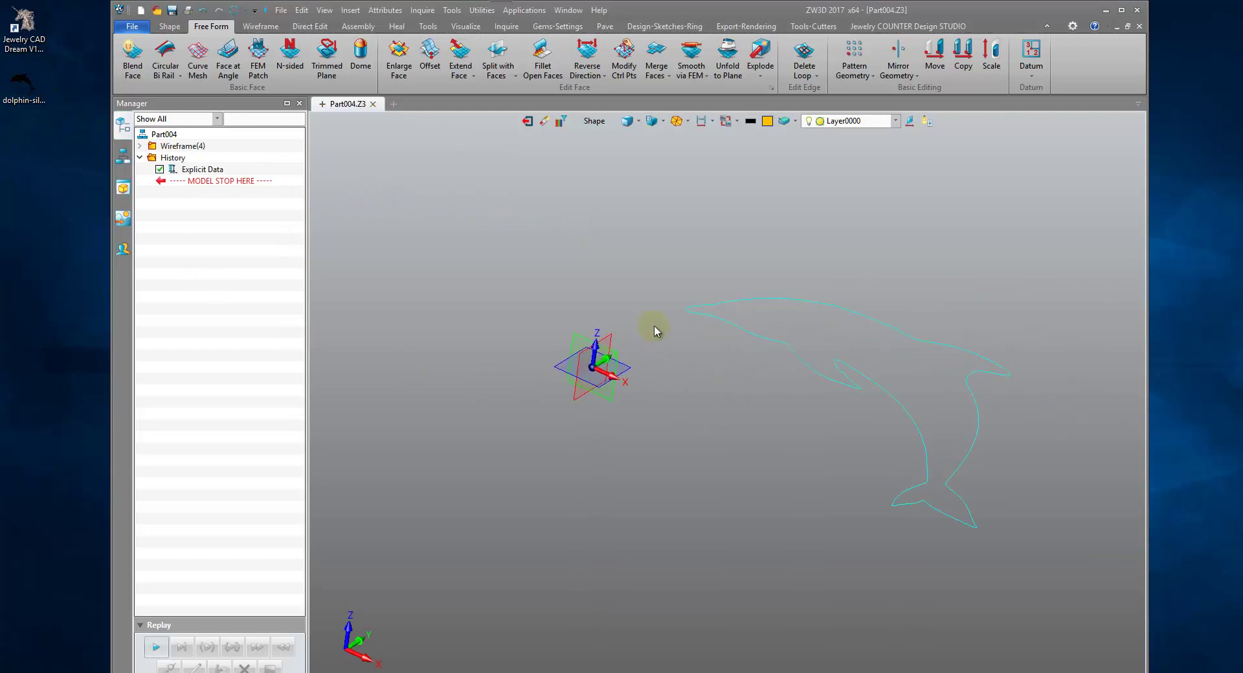
click(26, 84)
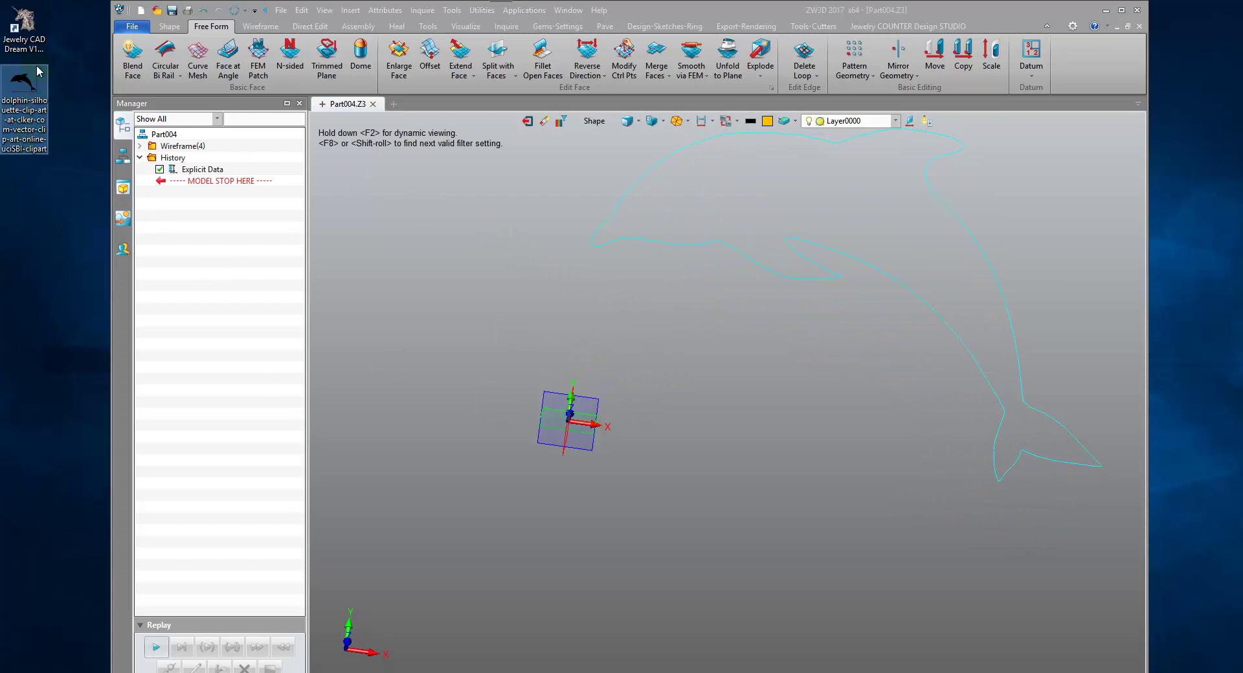
click(79, 75)
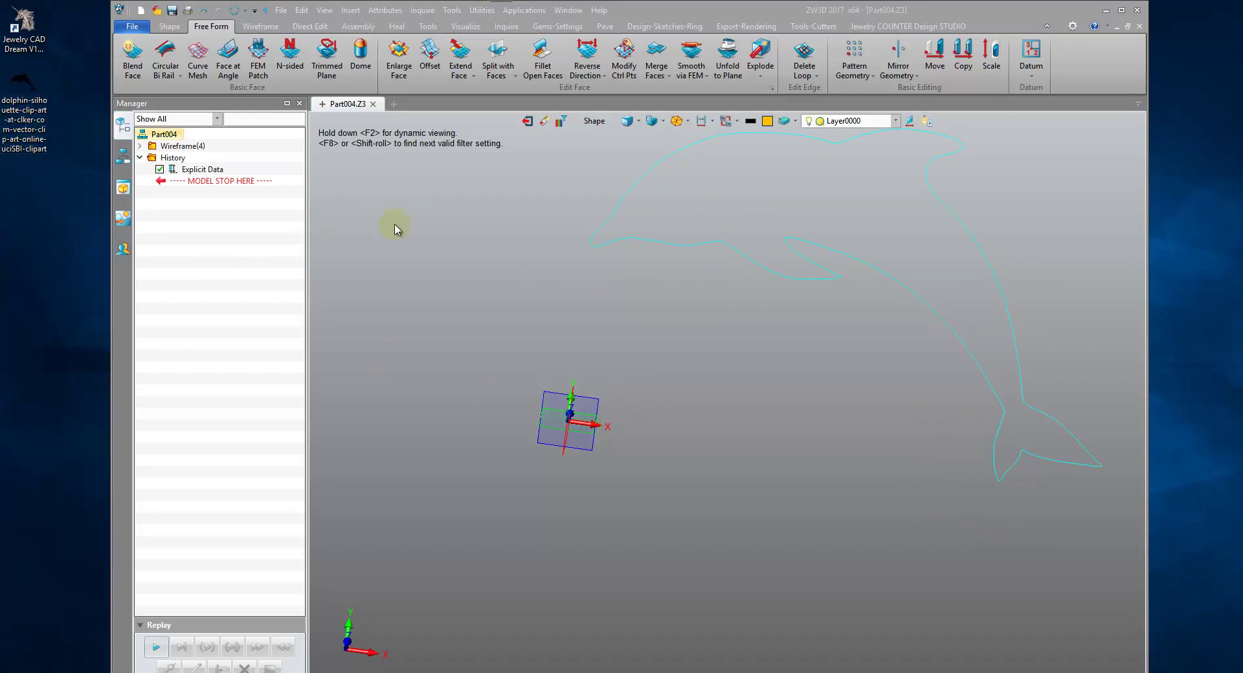
middle_drag(833, 413, 835, 355)
click(594, 123)
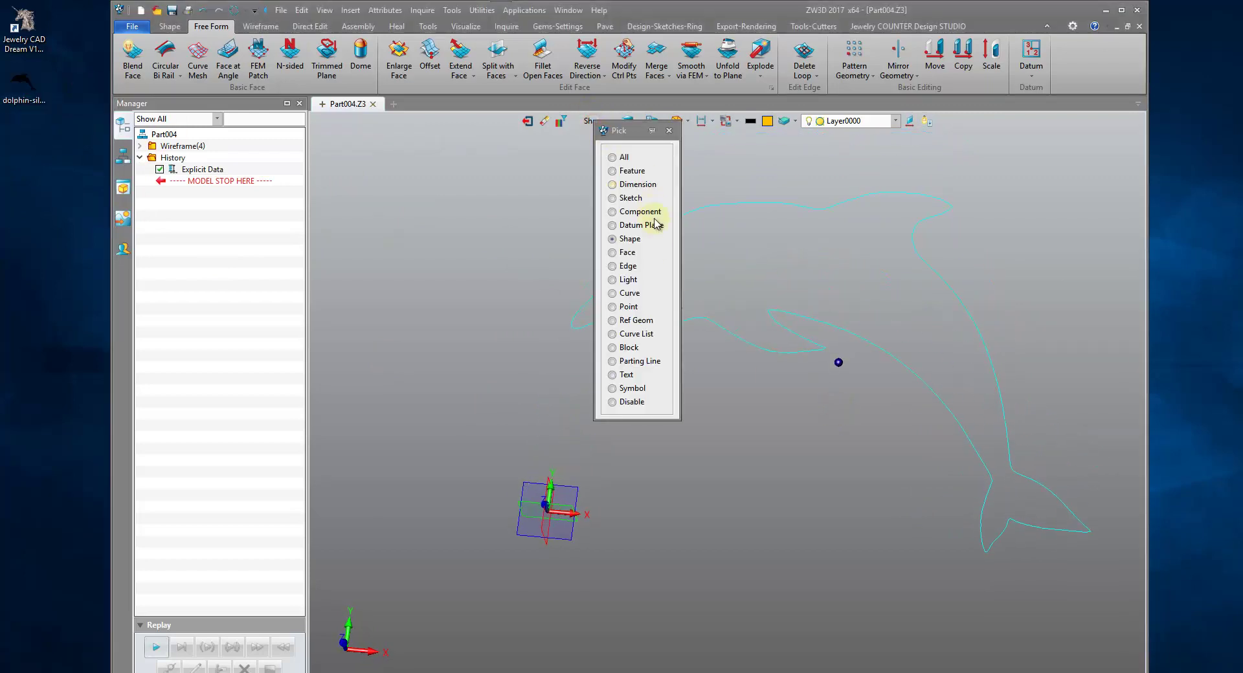
click(631, 292)
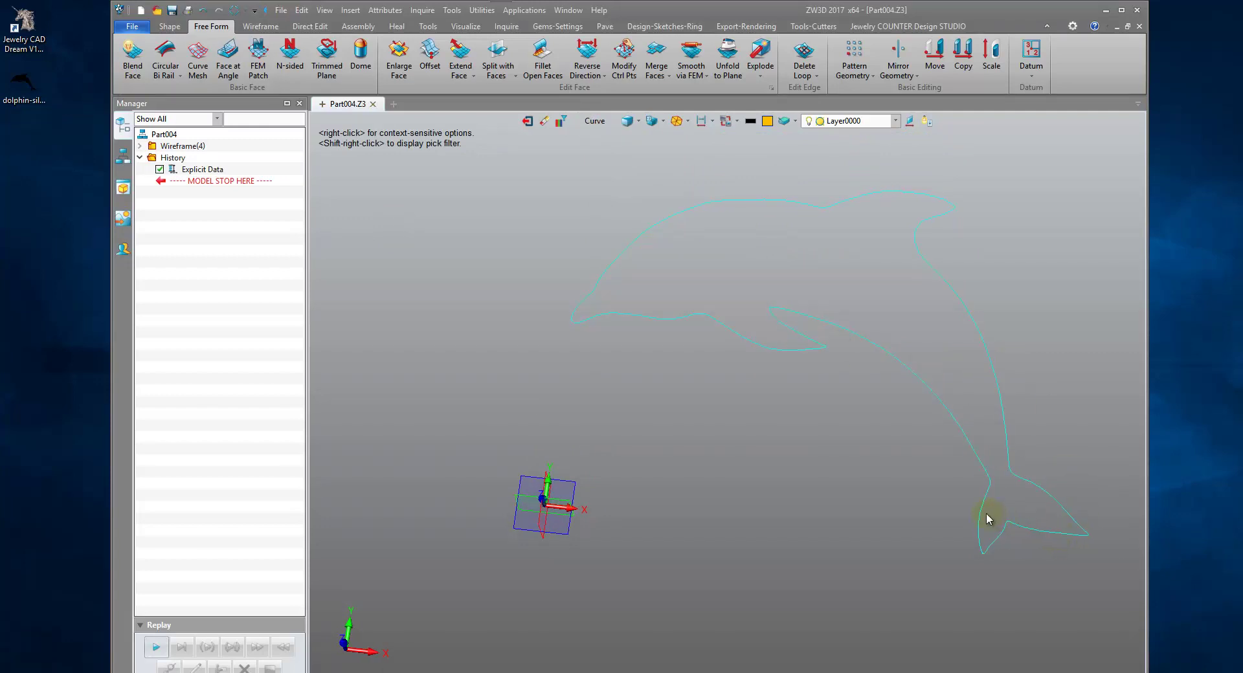
key(ctrl+t)
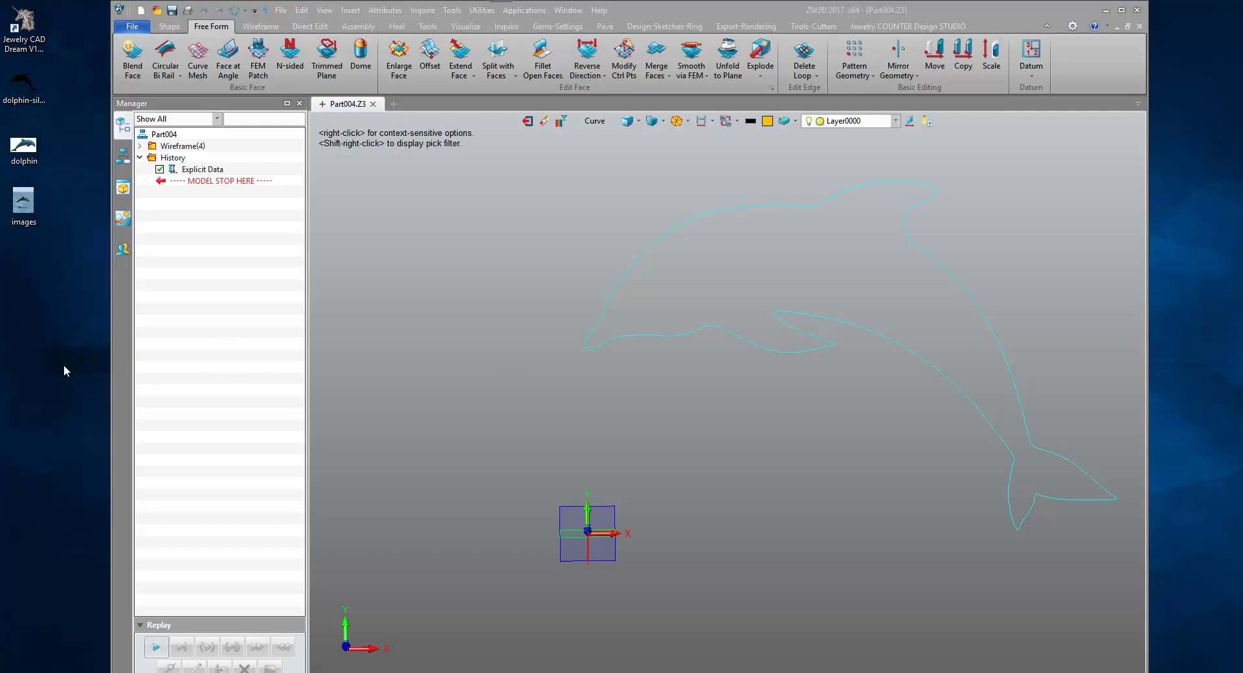
drag(26, 147, 621, 159)
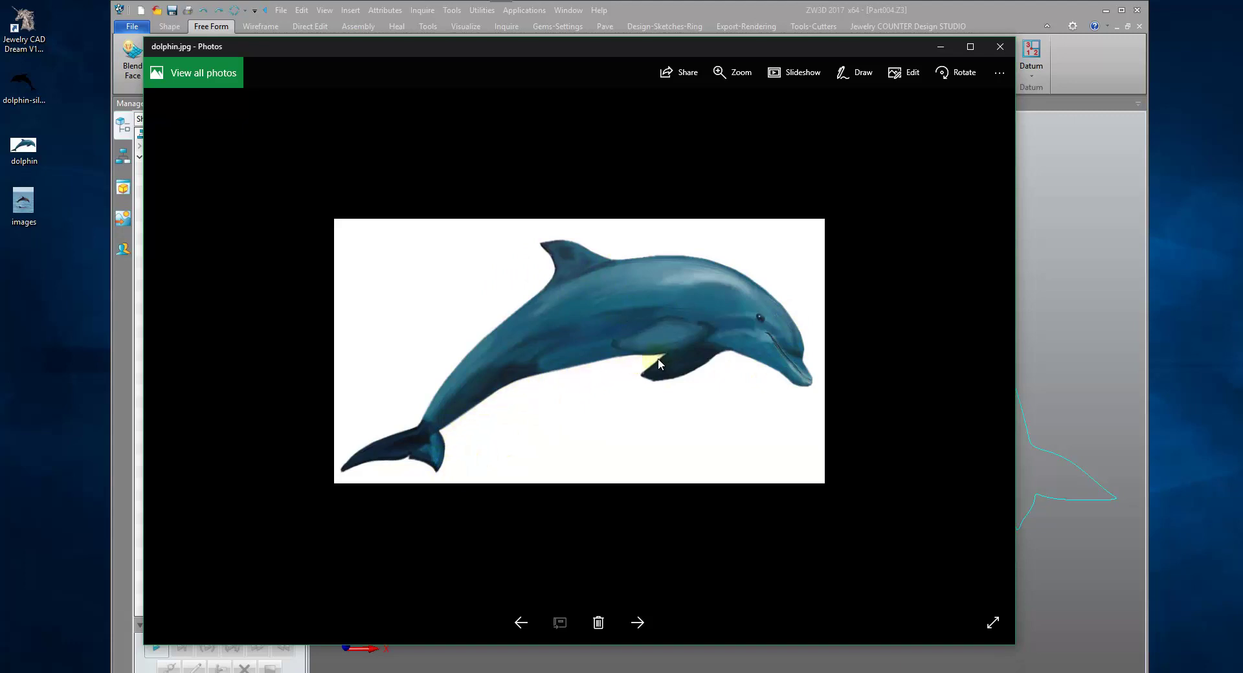
click(1000, 47)
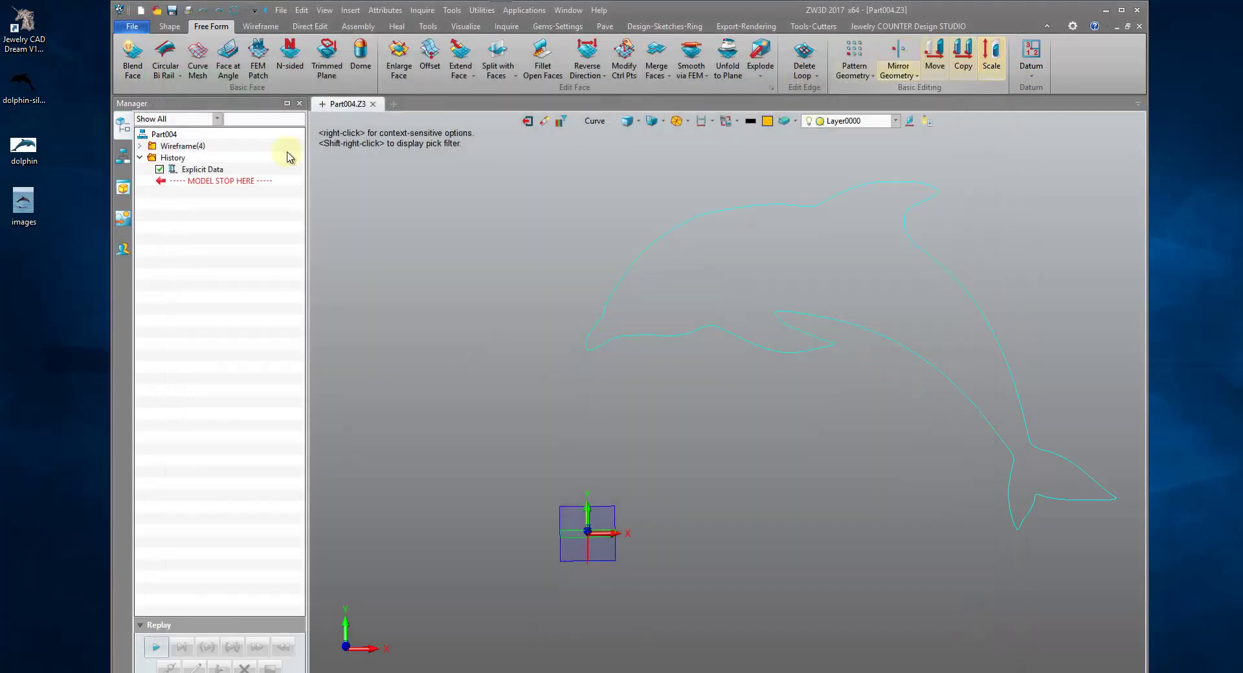
click(26, 202)
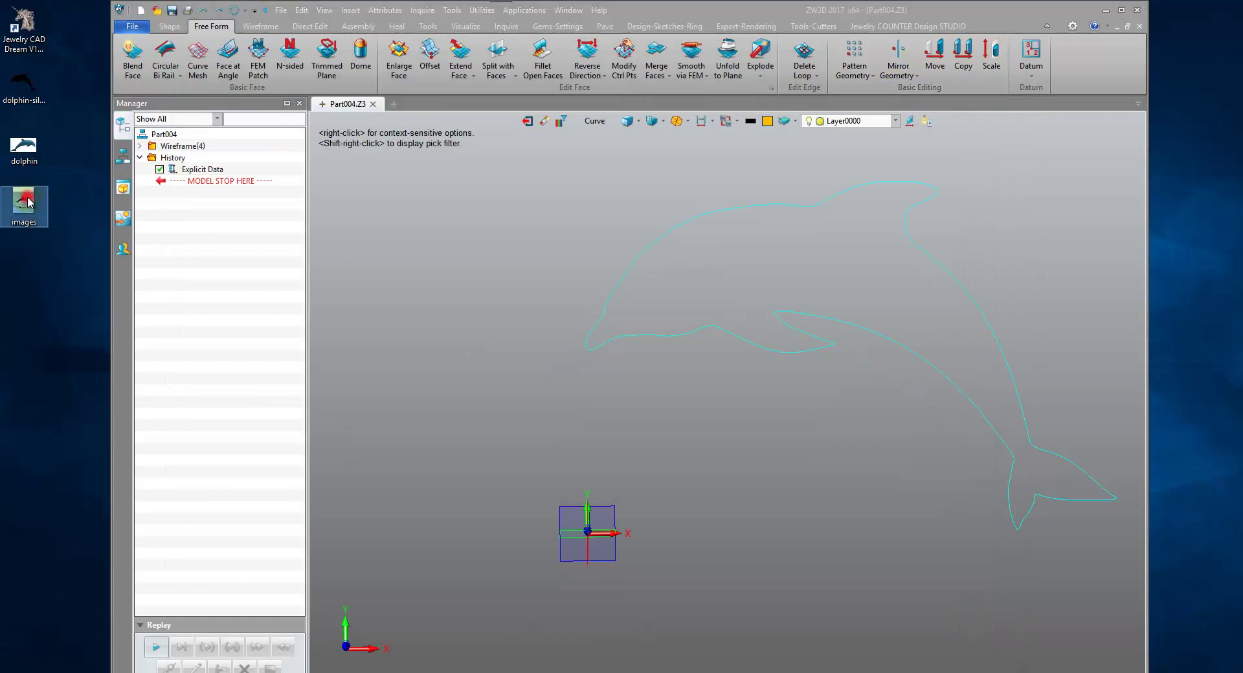
double_click(26, 202)
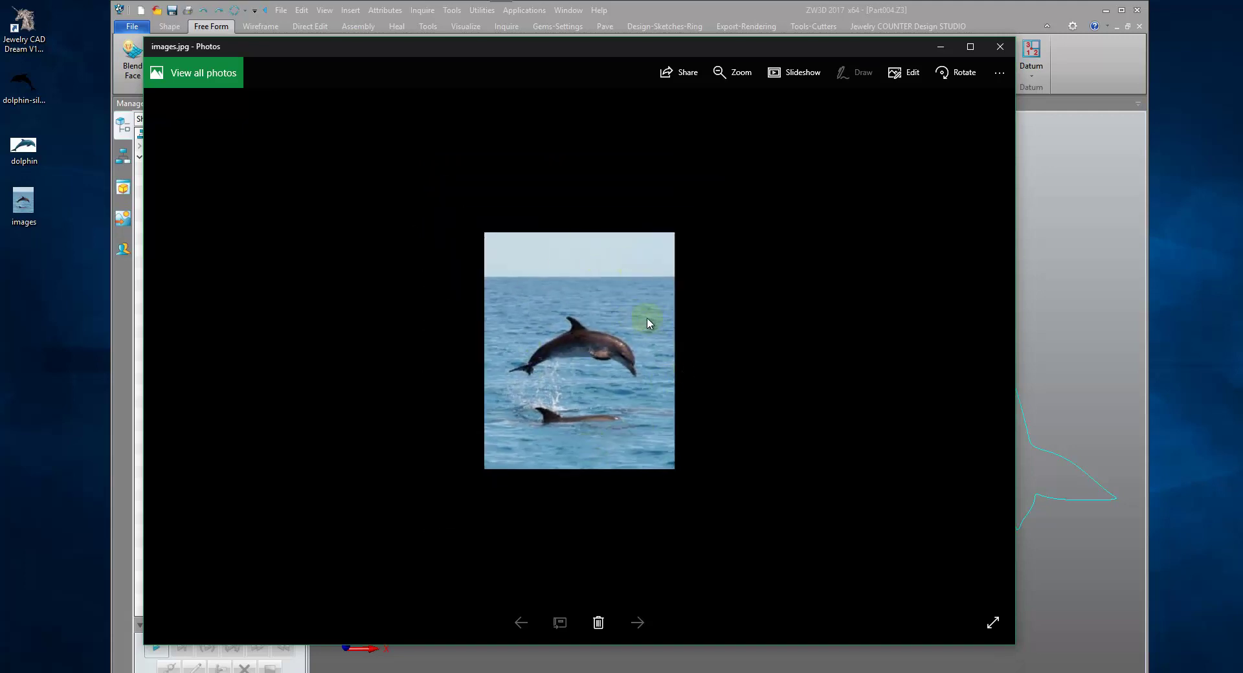
click(1000, 46)
click(24, 148)
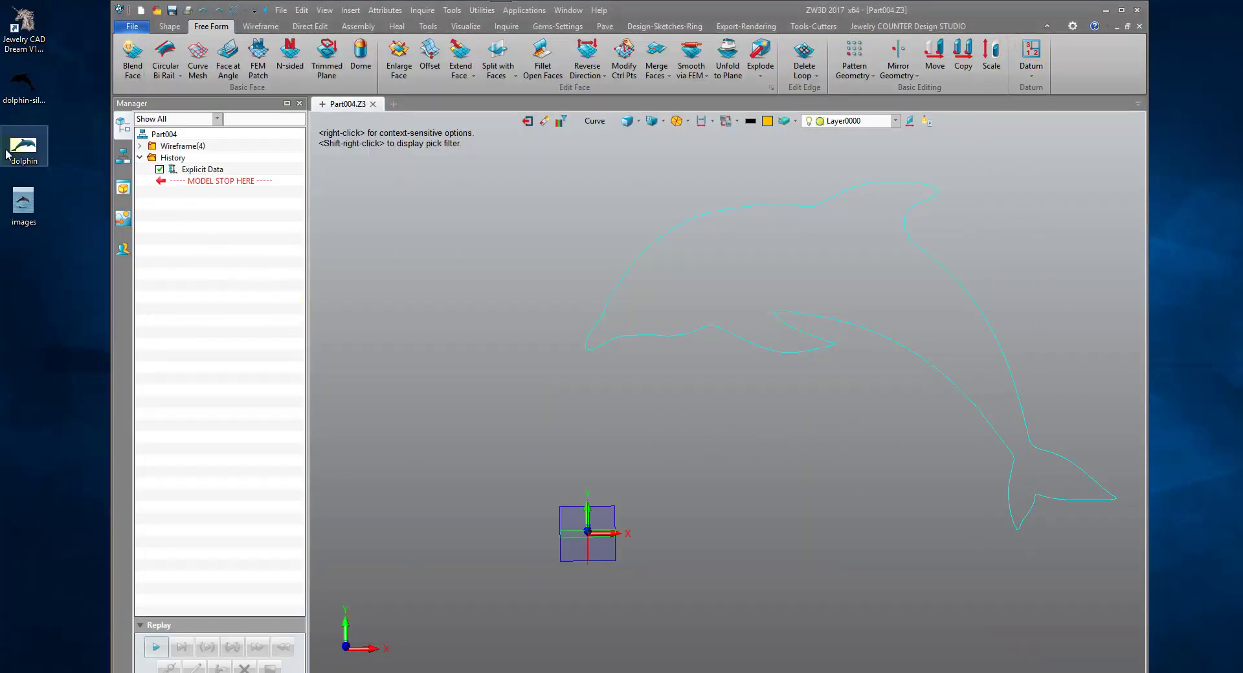
Undo the dolphin silhouette import, leaving only the datum planes
scroll(744, 206, down, 2)
middle_drag(685, 203, 532, 233)
click(203, 10)
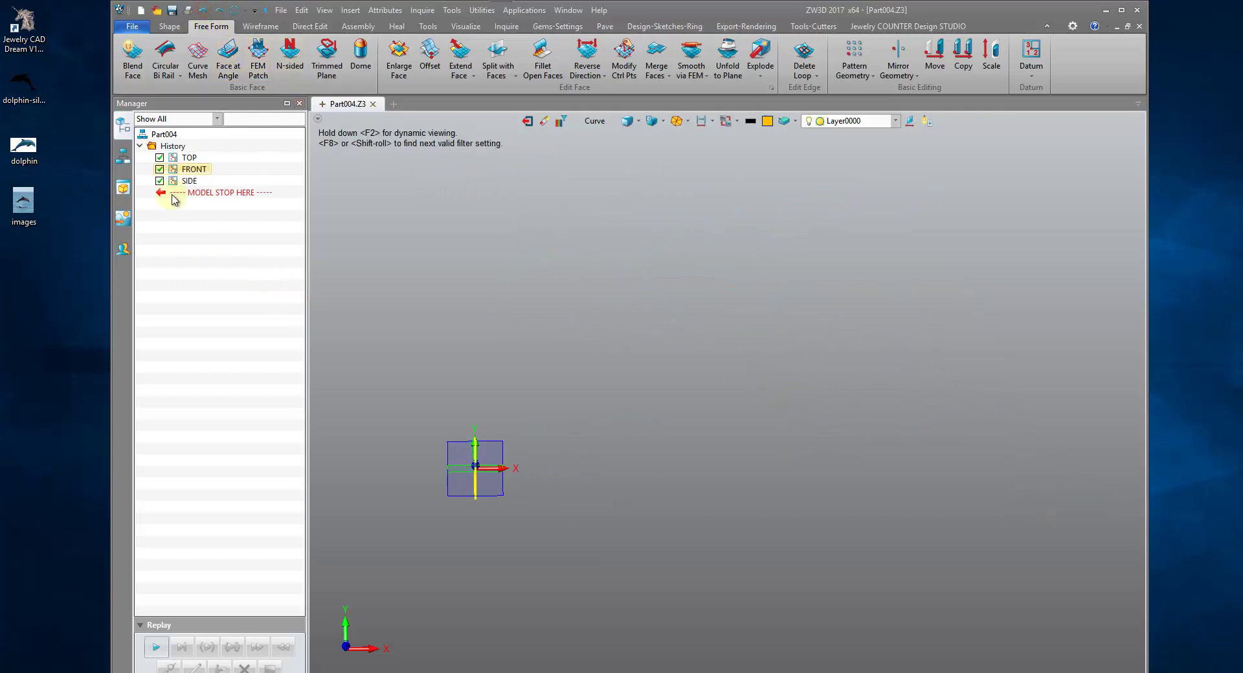
Preview the dolphin silhouette picture in Photos, then select the dolphin photo file instead
click(10, 86)
double_click(24, 82)
click(1000, 46)
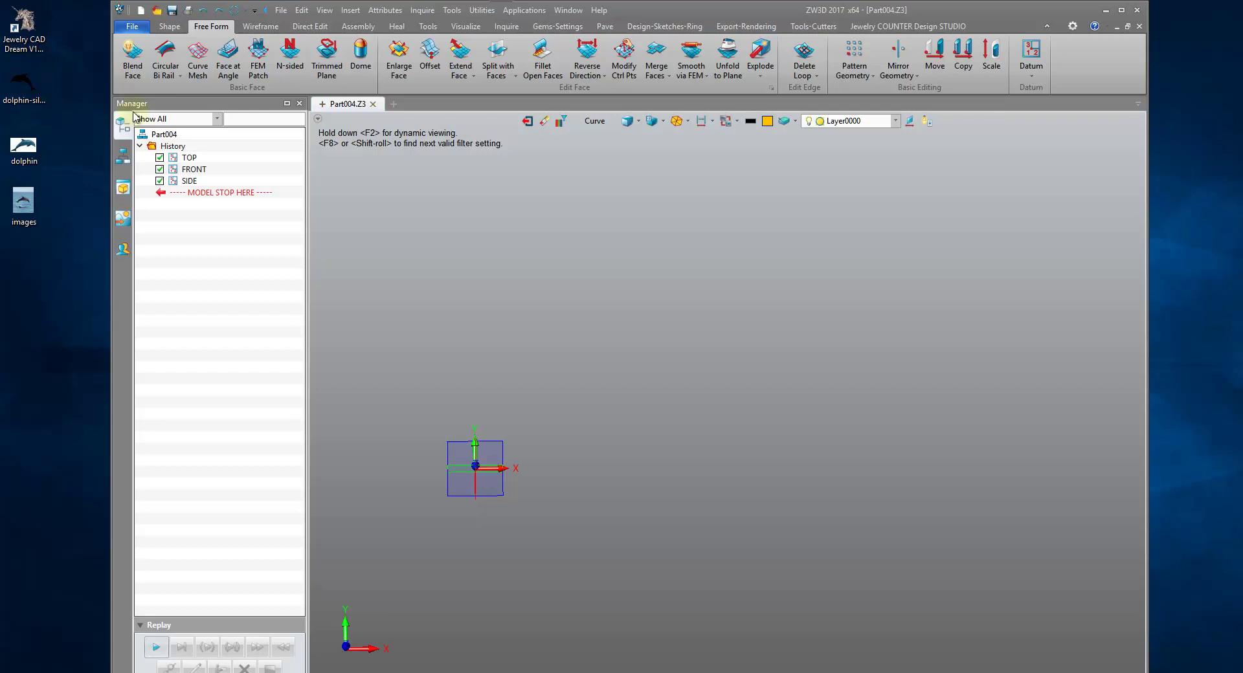
click(41, 88)
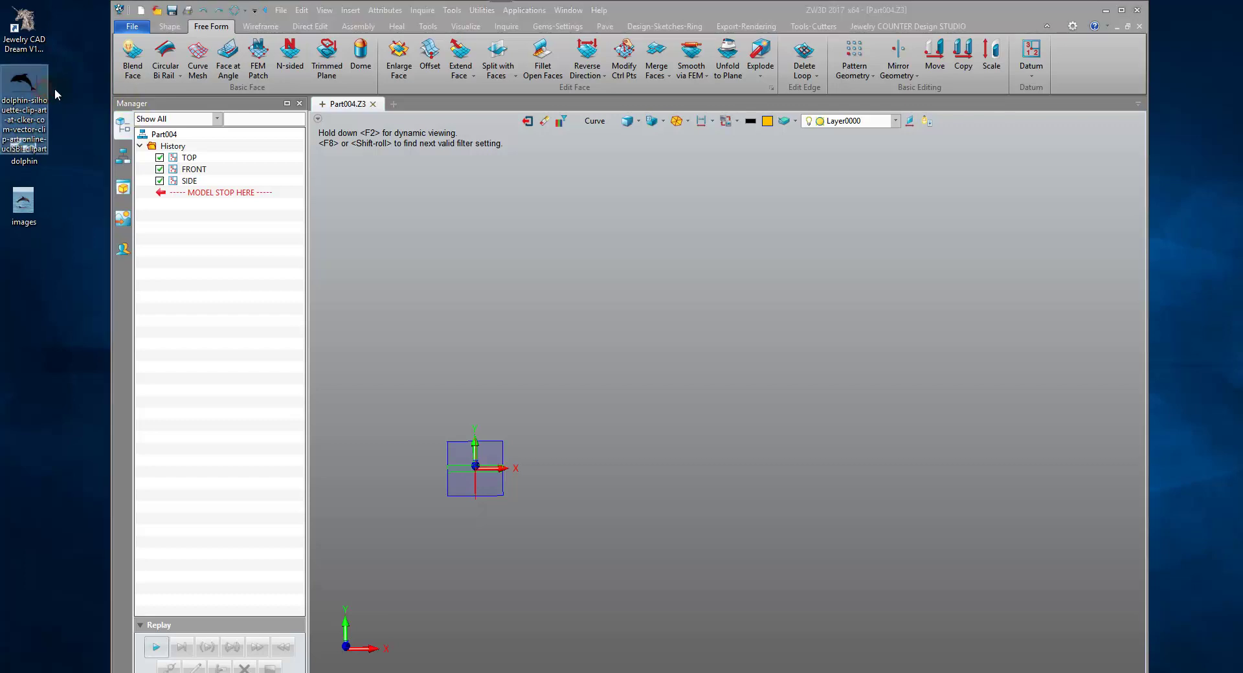
click(39, 161)
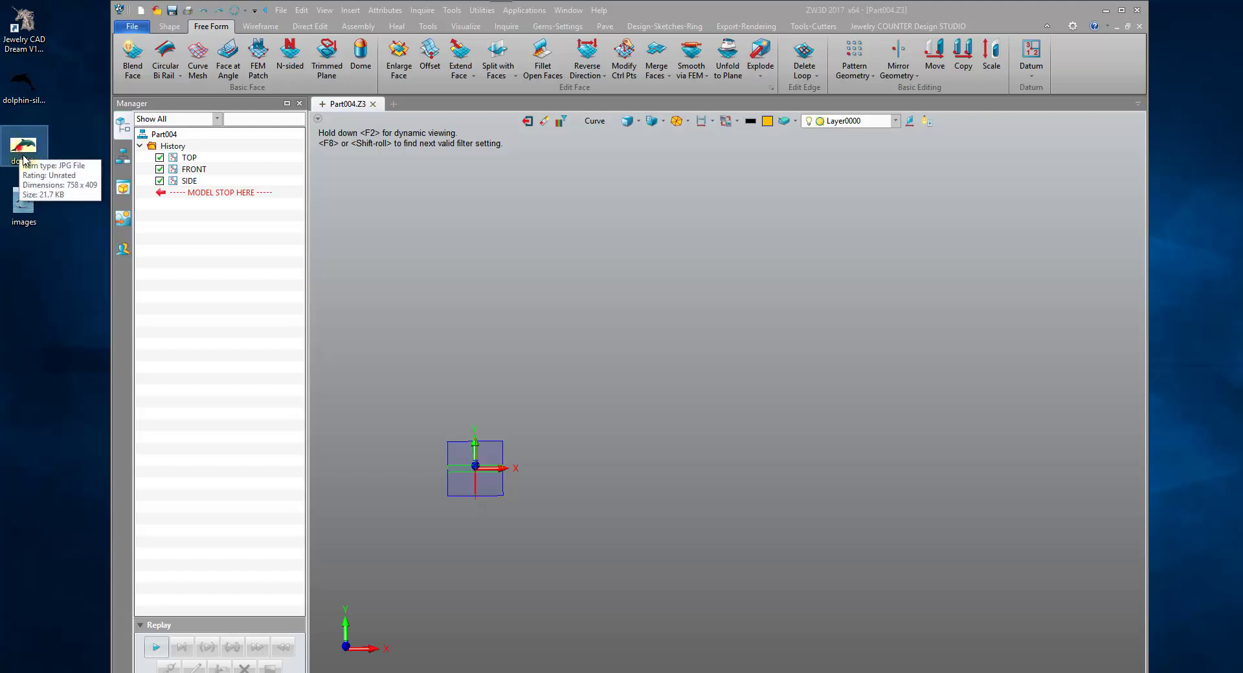
drag(25, 155, 661, 375)
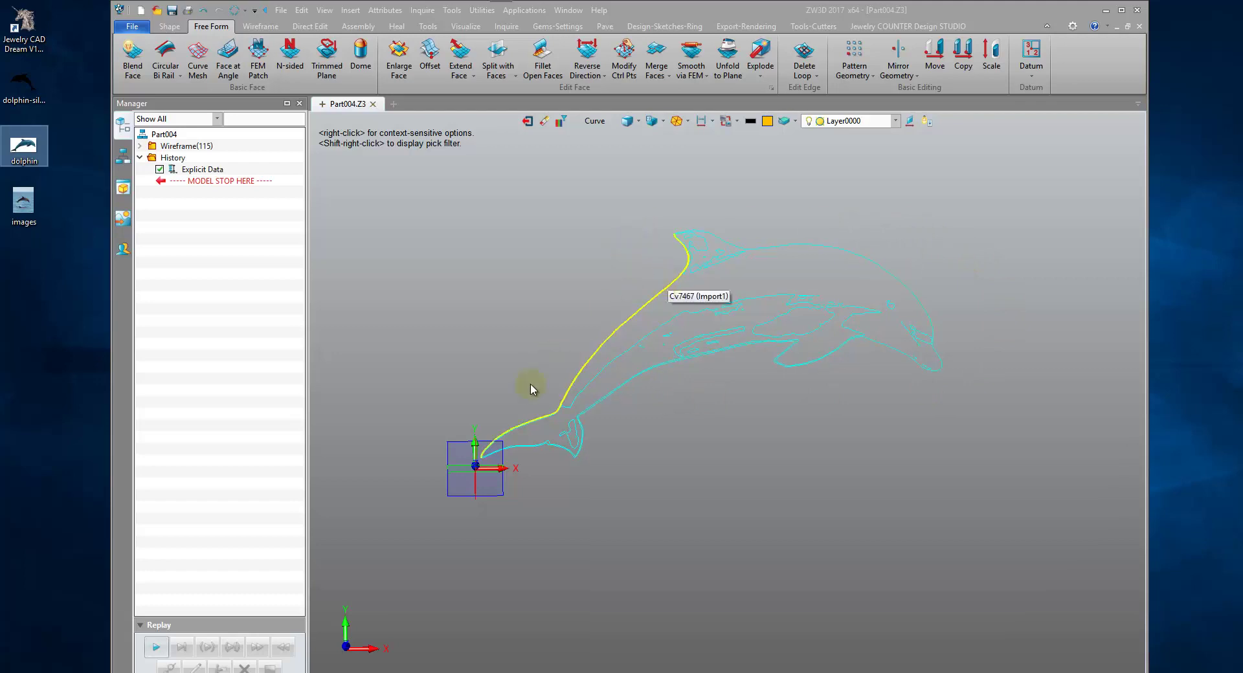
scroll(852, 281, up, 3)
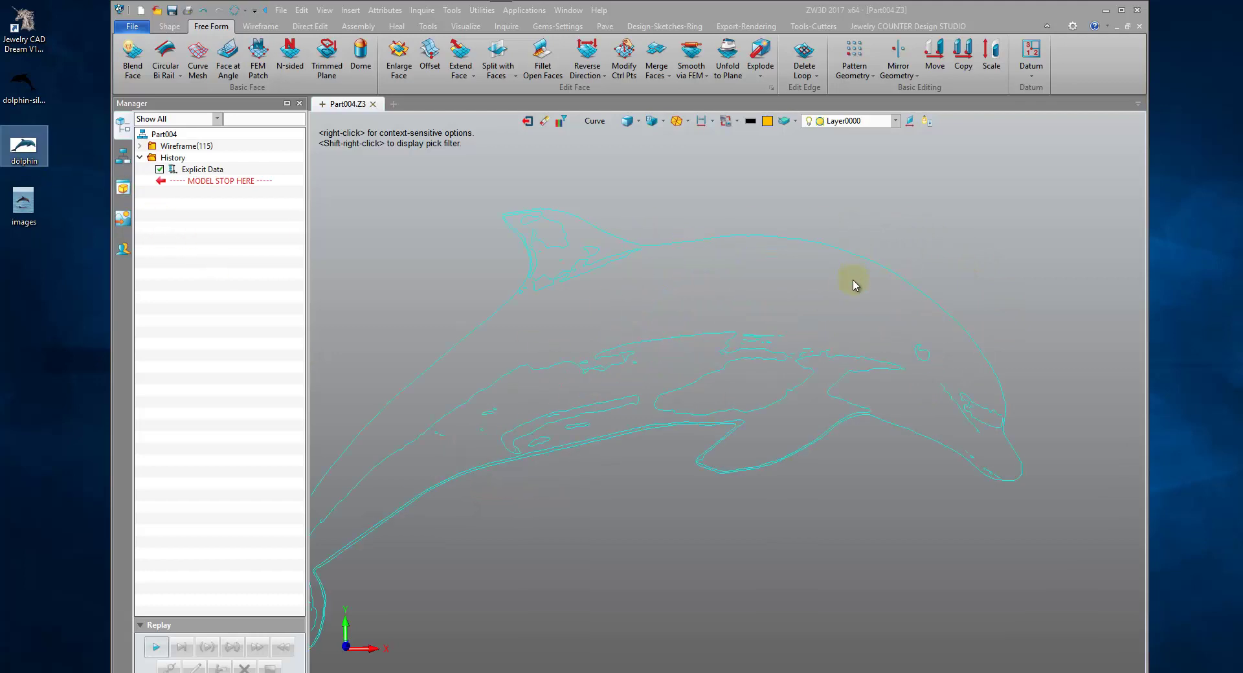
scroll(880, 316, up, 1)
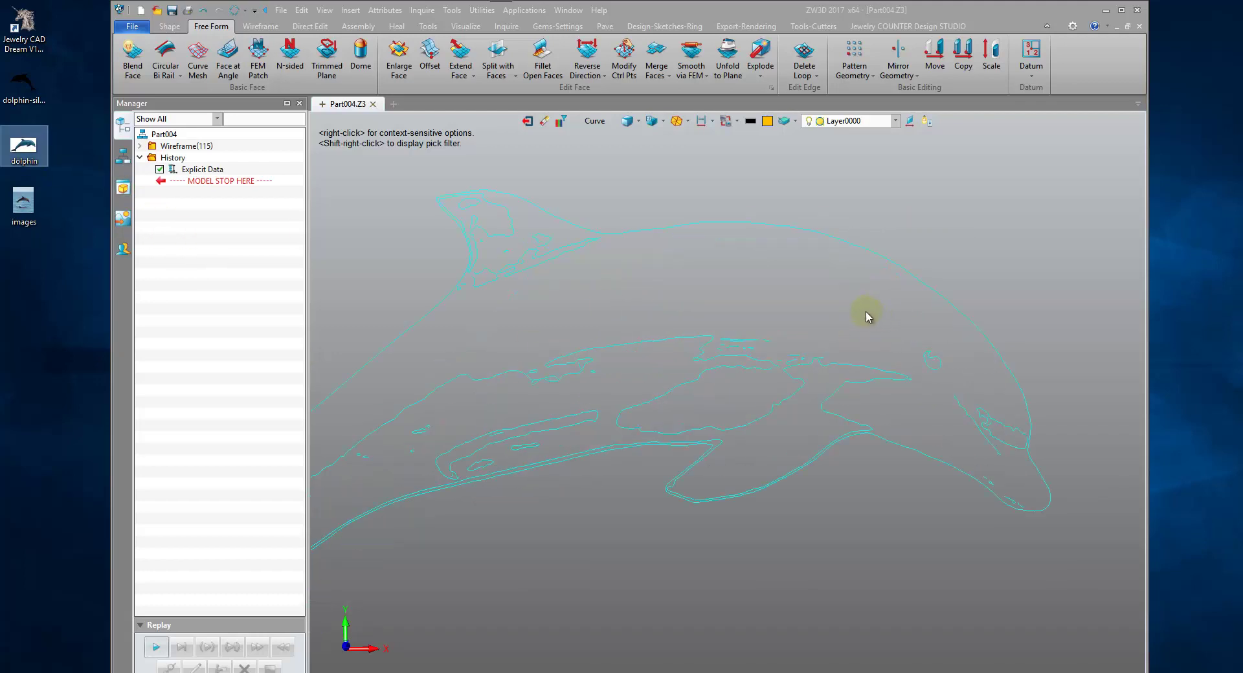
click(543, 120)
drag(598, 289, 787, 414)
click(144, 122)
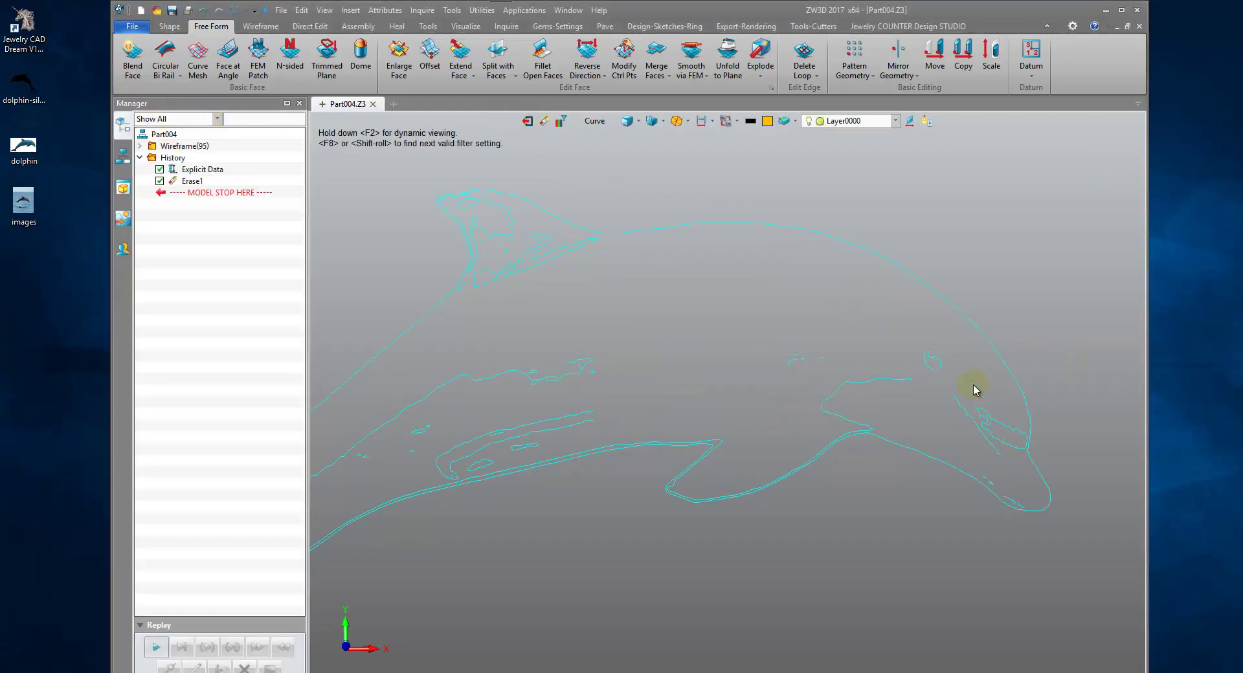
scroll(978, 389, up, 3)
scroll(1007, 385, down, 1)
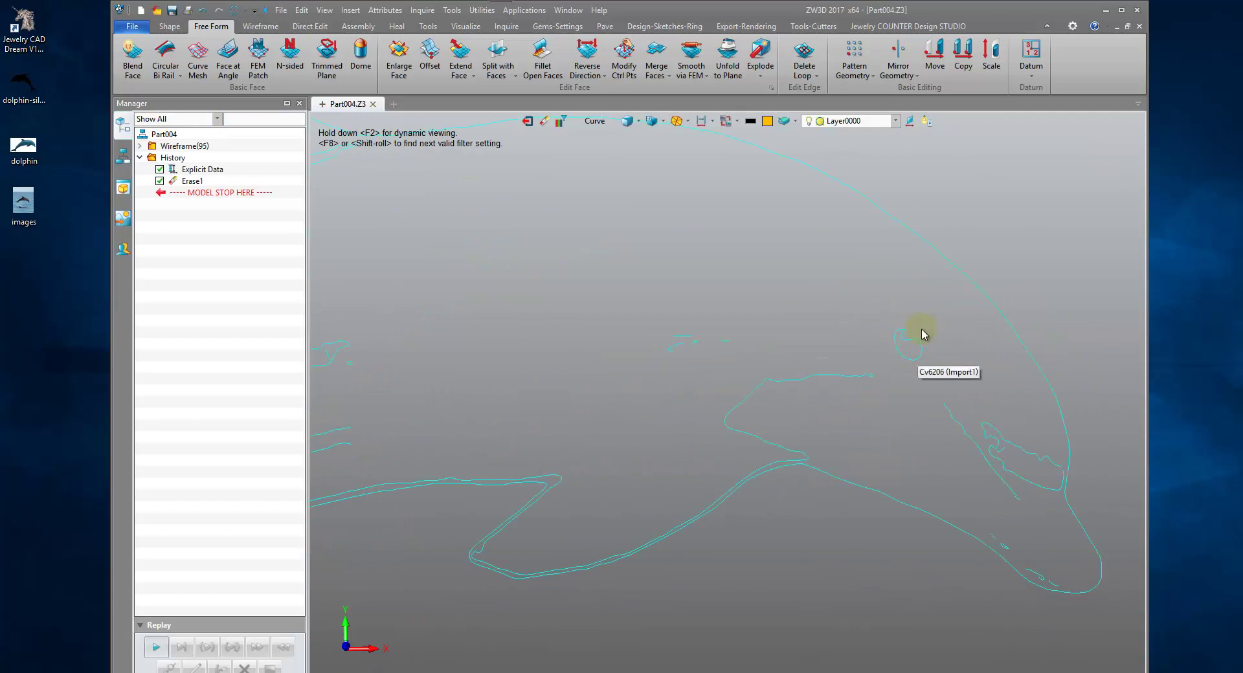
scroll(925, 339, down, 2)
scroll(920, 346, down, 2)
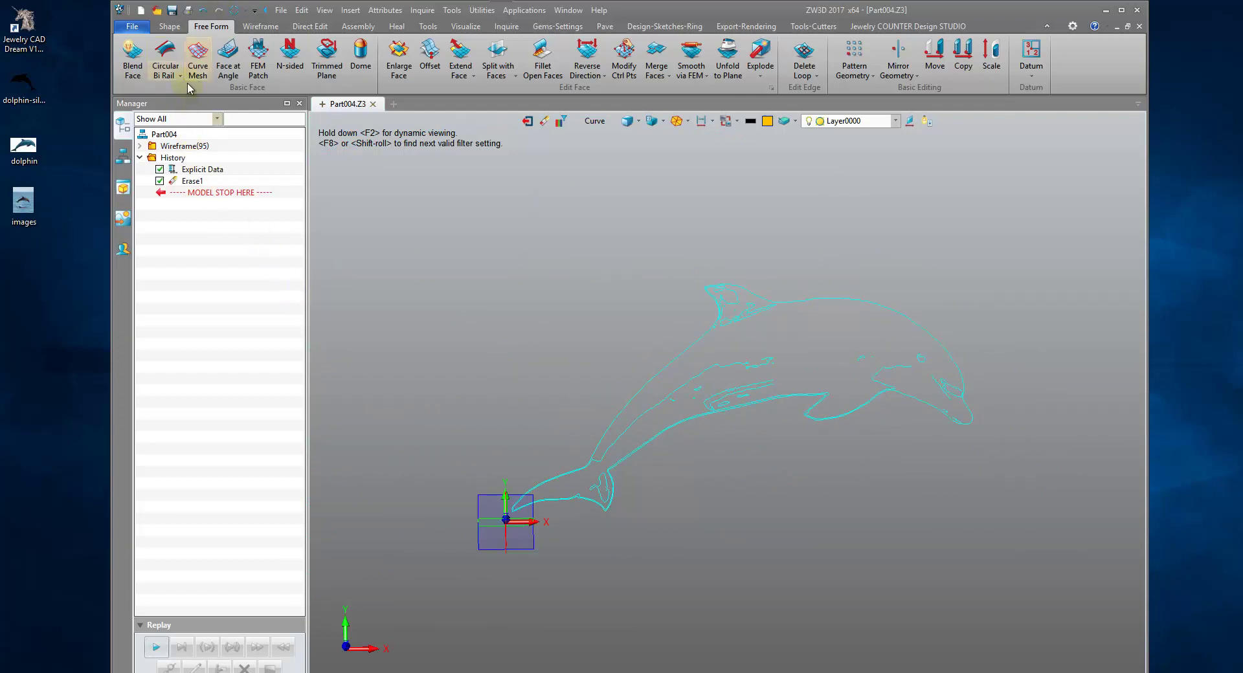
click(204, 8)
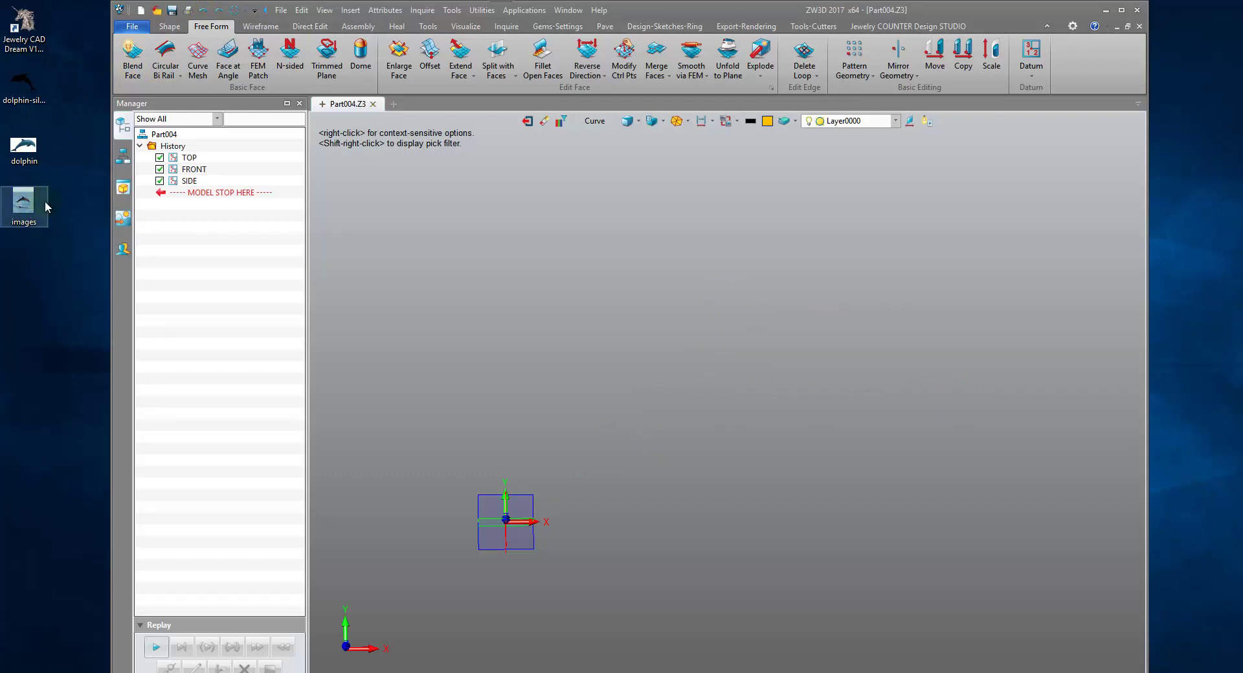
drag(35, 207, 203, 308)
drag(620, 383, 621, 383)
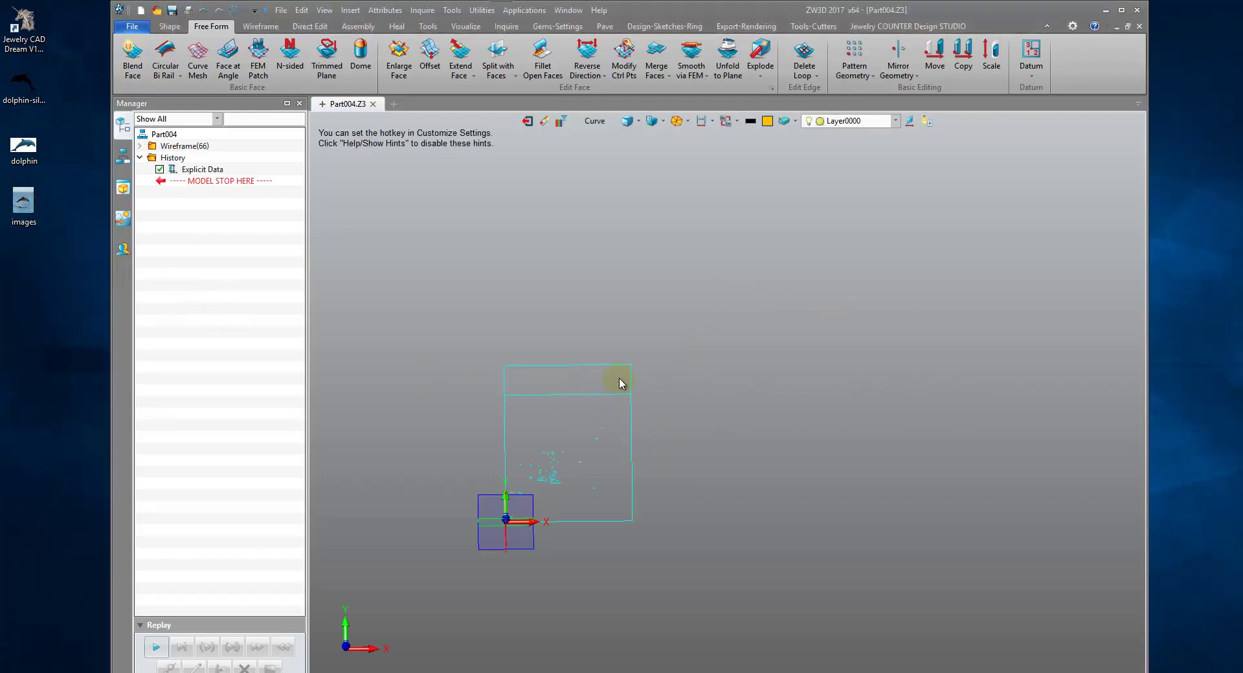
scroll(552, 511, up, 5)
middle_drag(500, 410, 627, 453)
scroll(627, 453, down, 1)
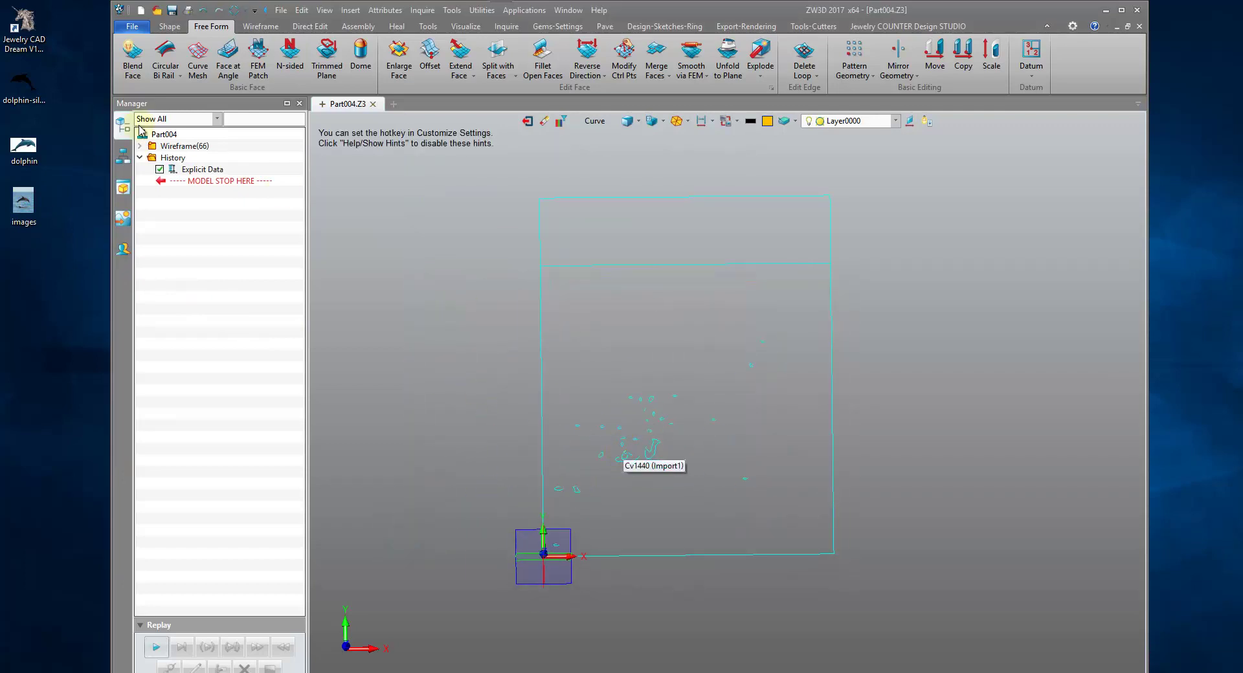
click(202, 11)
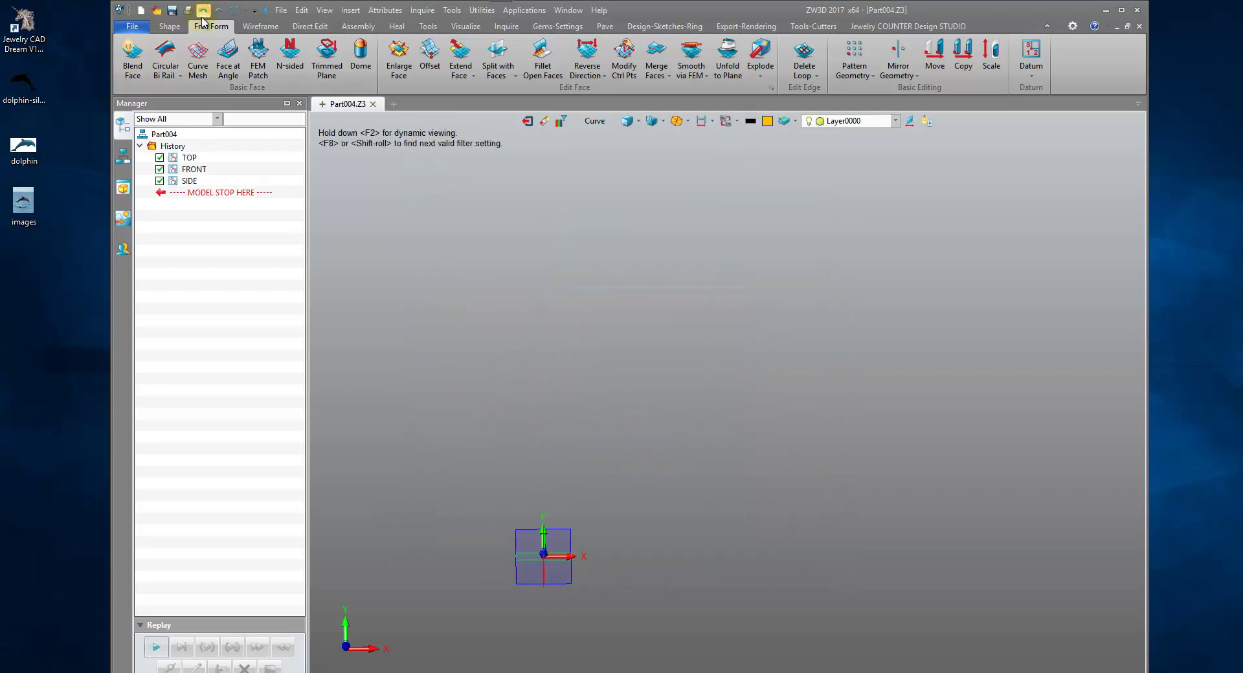
click(418, 255)
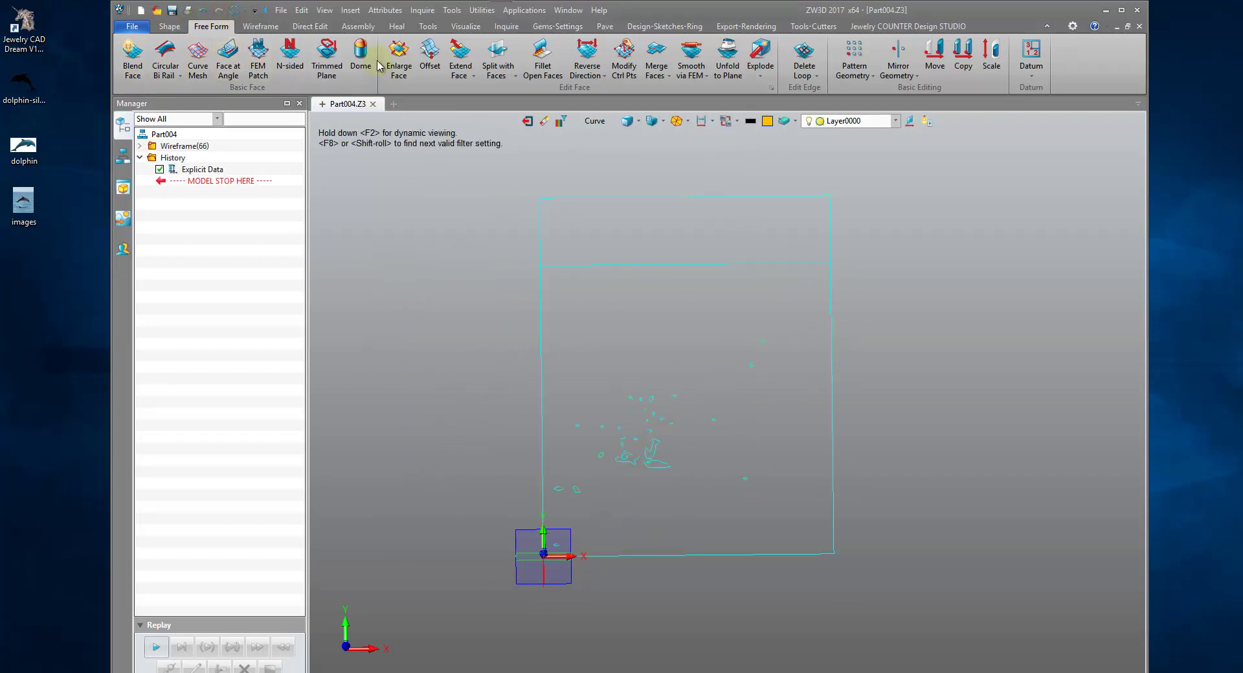
click(202, 11)
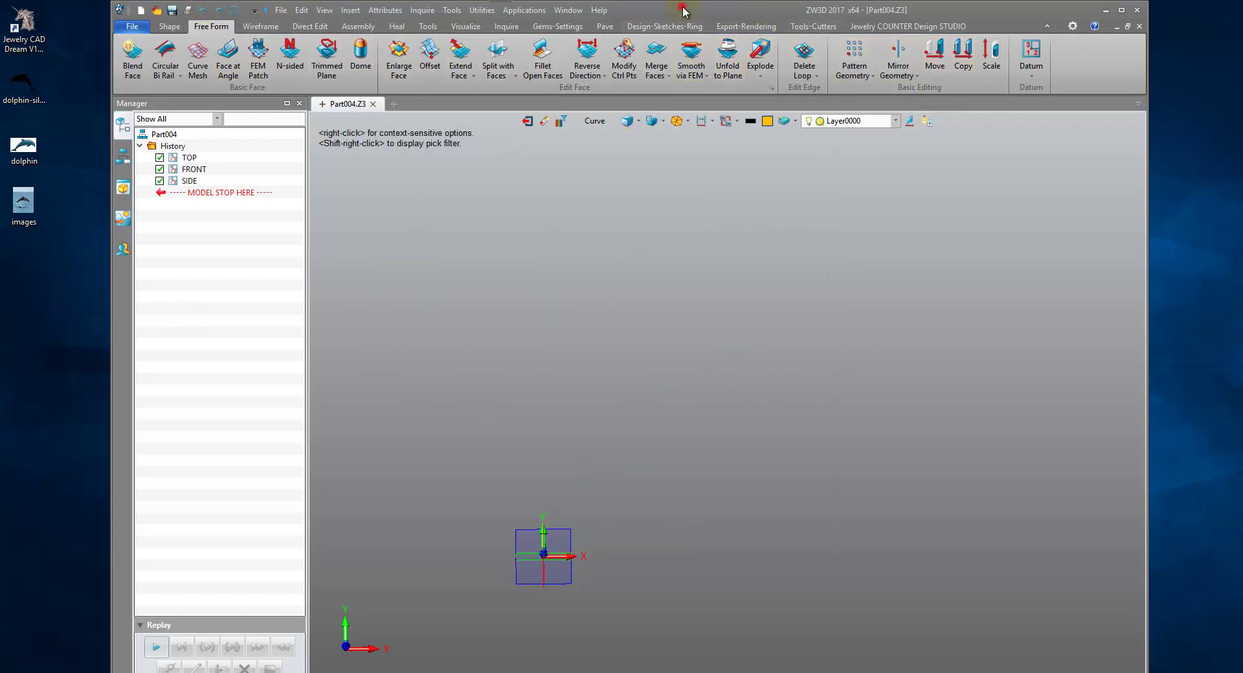
Create a new sketch on the TOP plane and maximize the program window
right_click(569, 359)
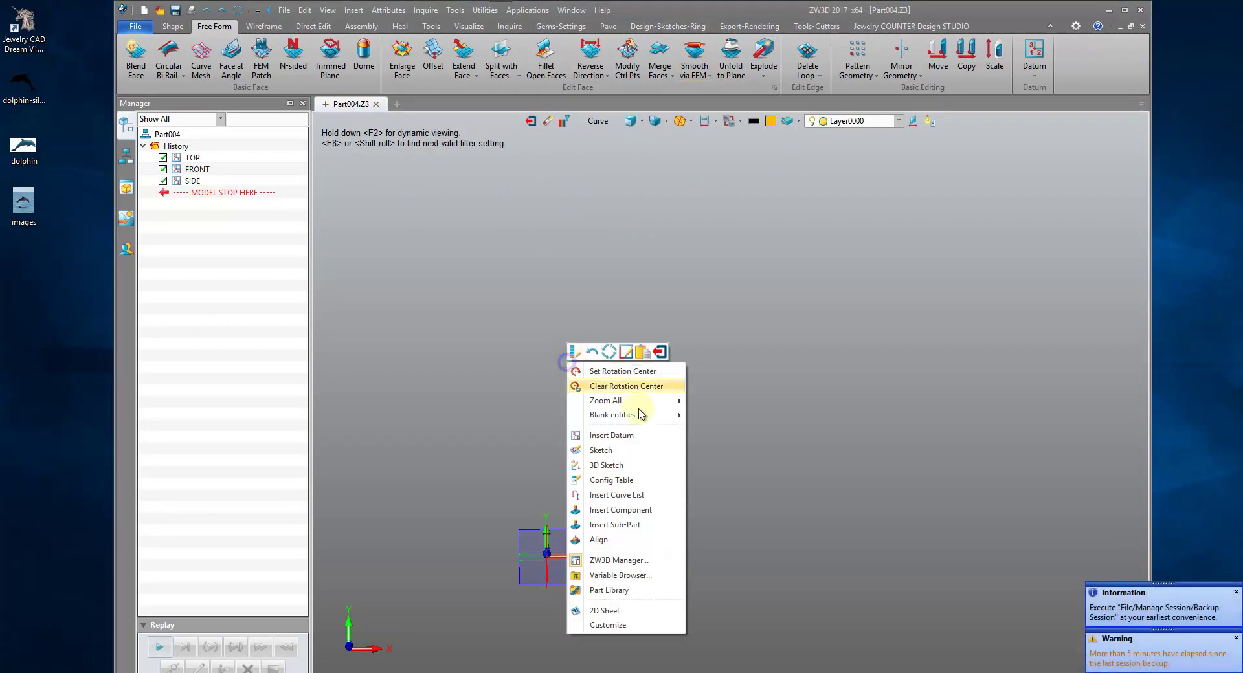
click(649, 450)
click(572, 529)
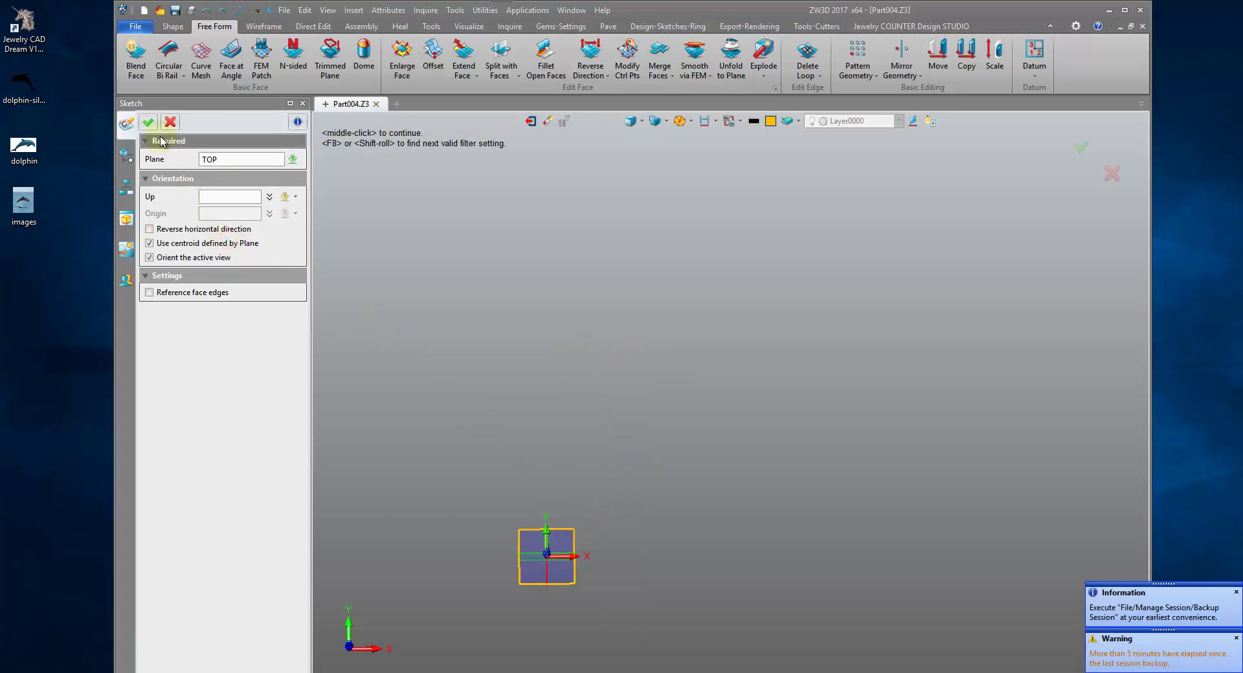
click(148, 122)
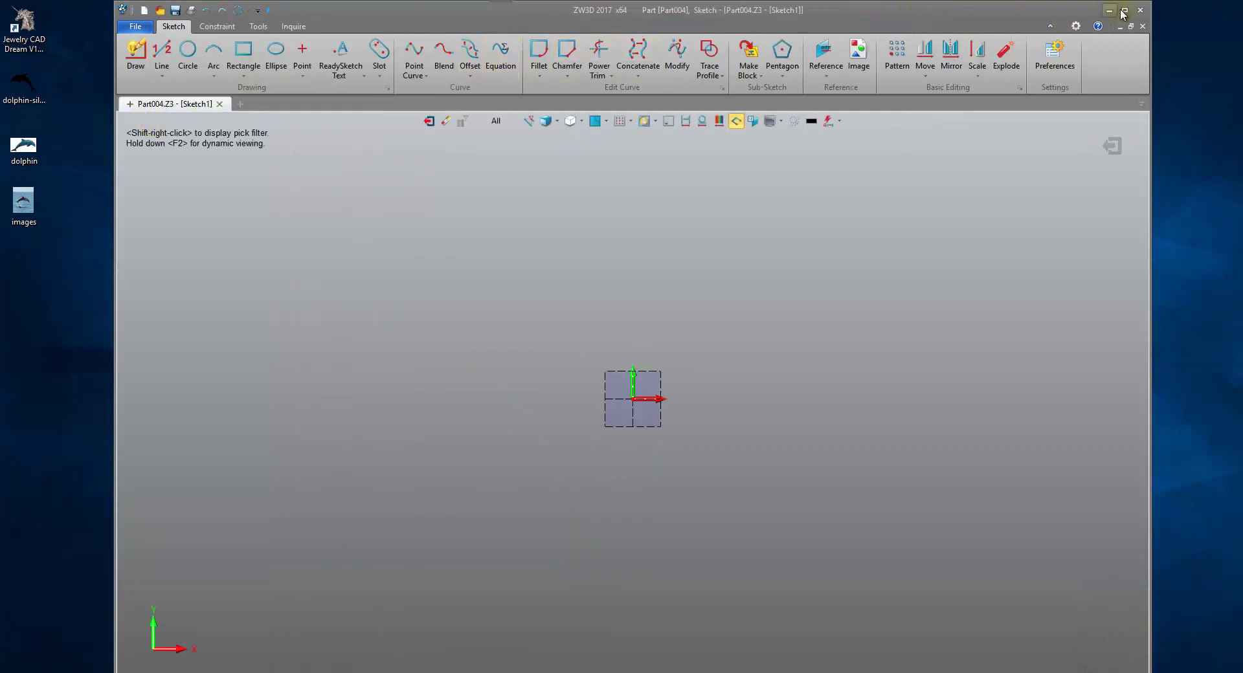
click(1124, 11)
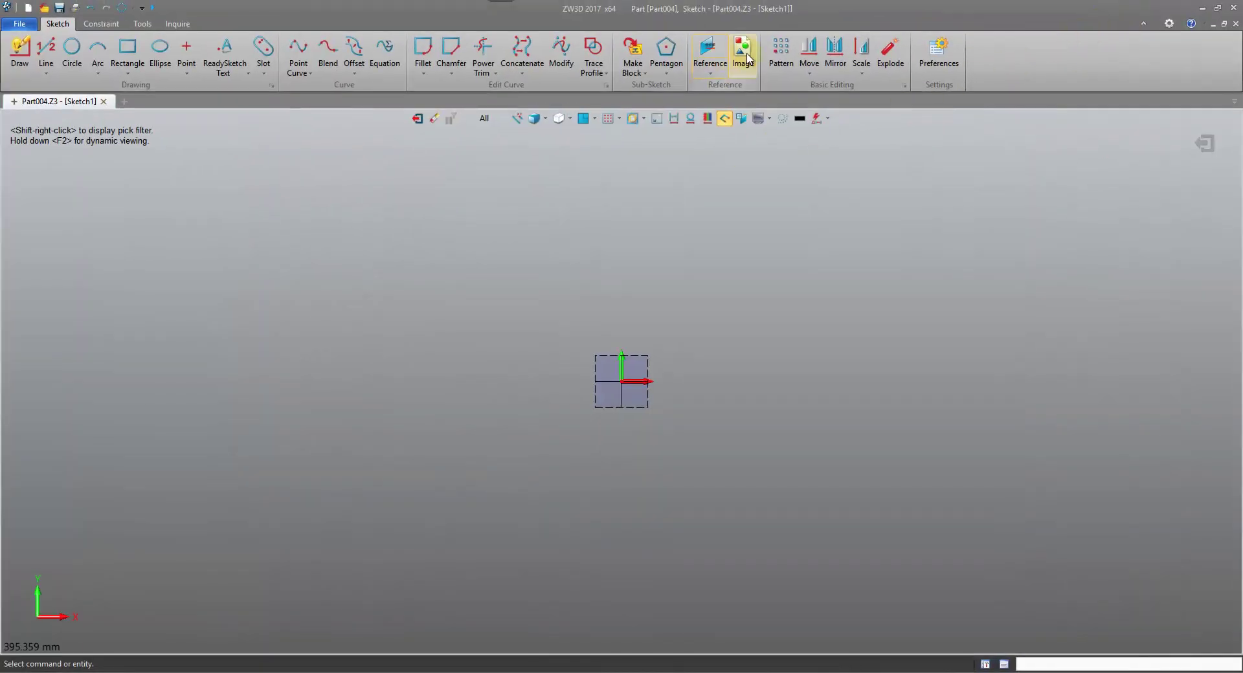
Insert images.jpg as a reference image centred on the origin, sized 394 × 490
click(744, 55)
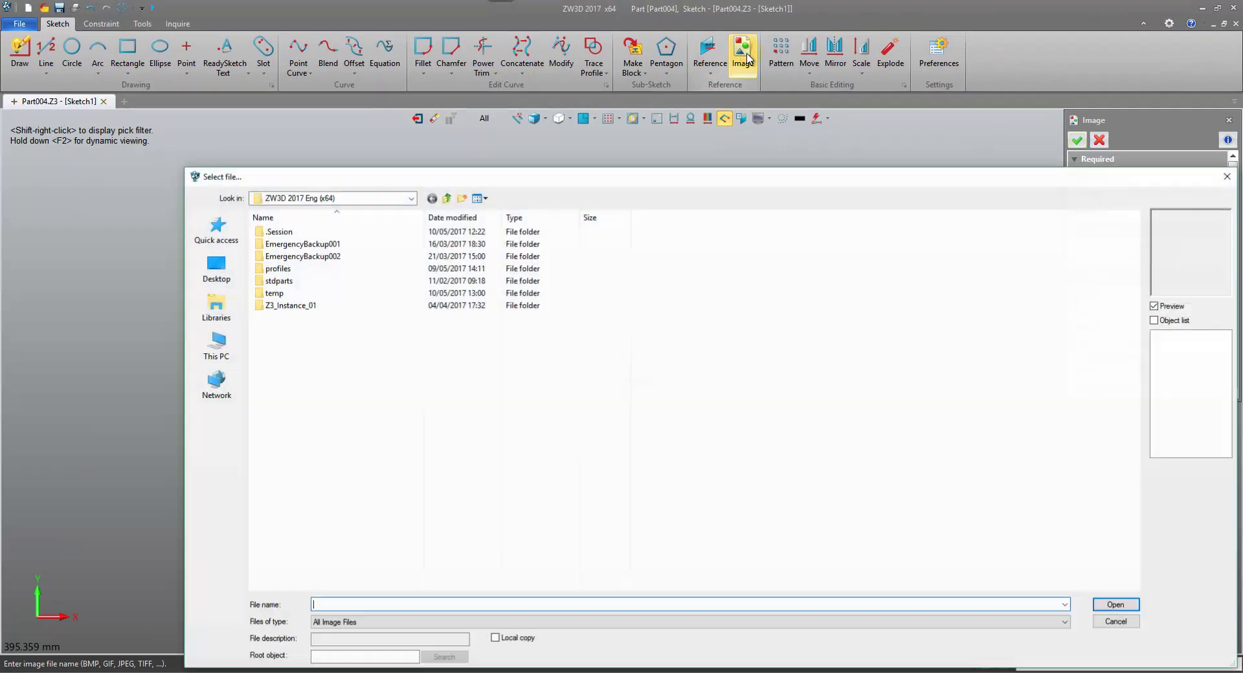
click(240, 286)
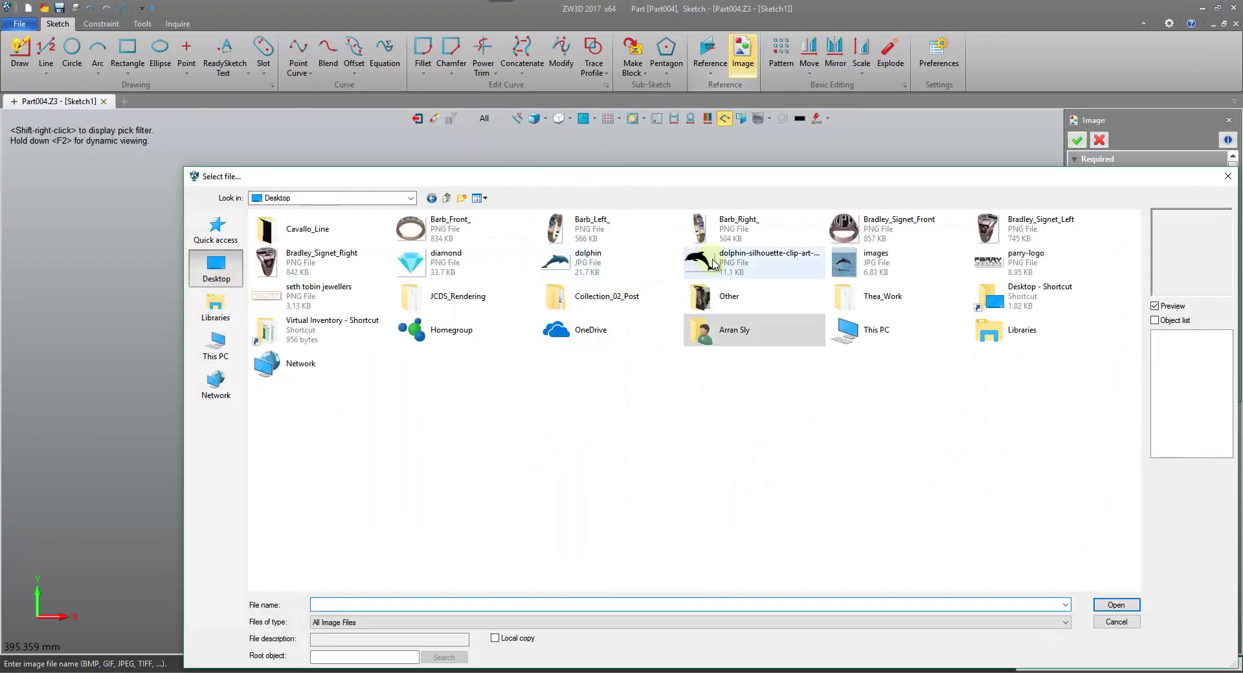
click(856, 275)
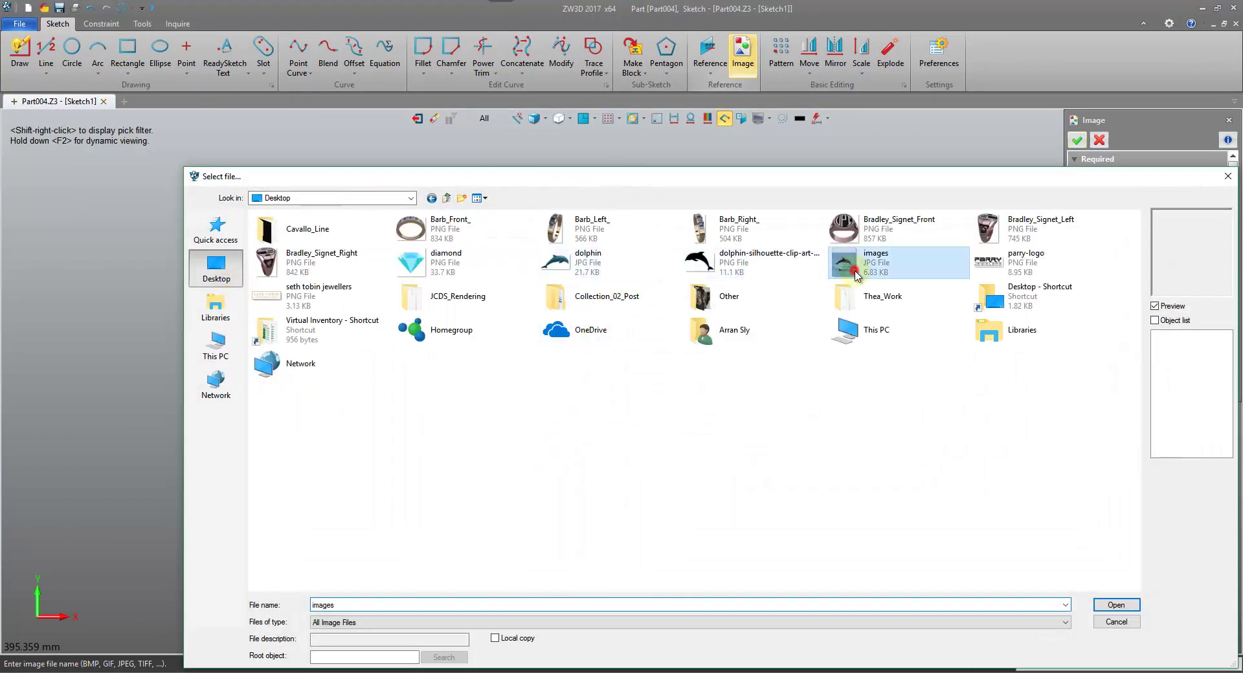
click(1112, 606)
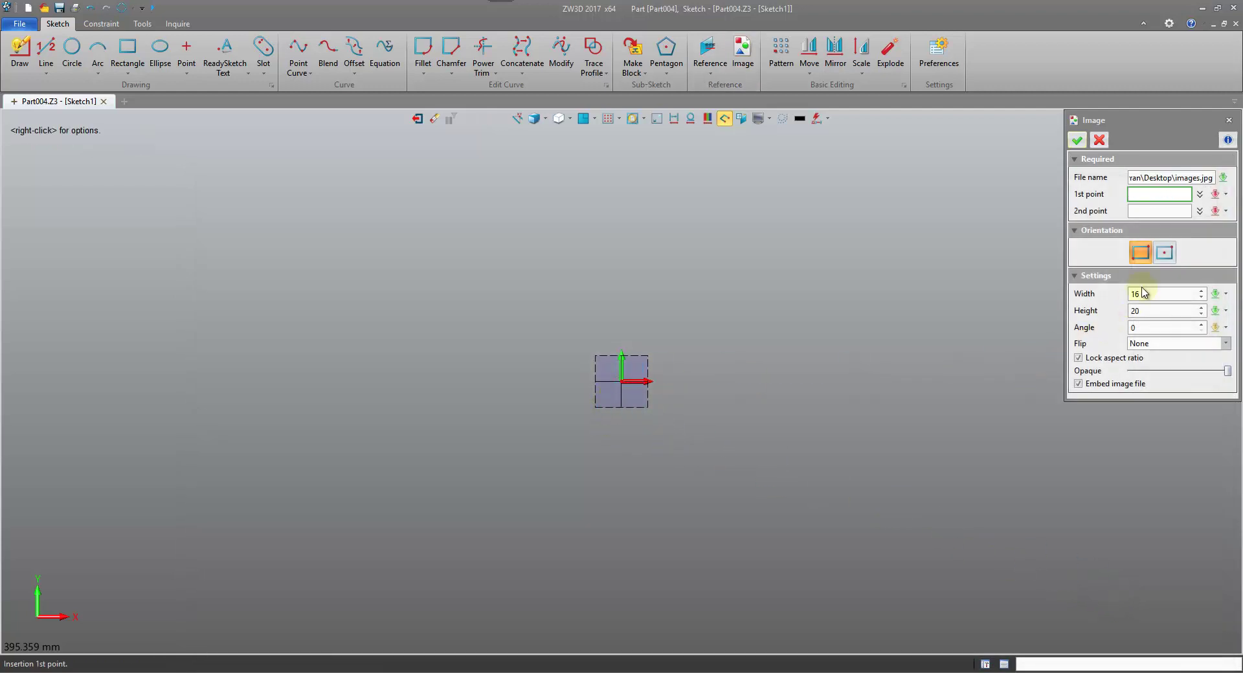
click(1164, 253)
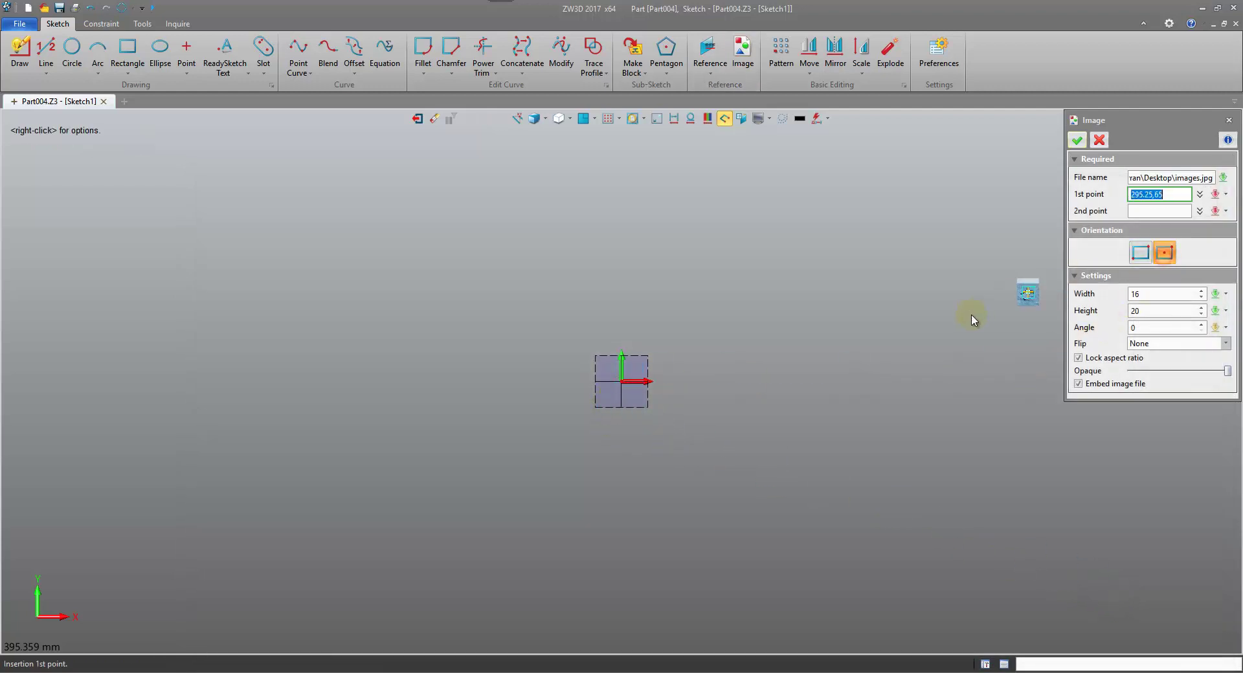
click(621, 381)
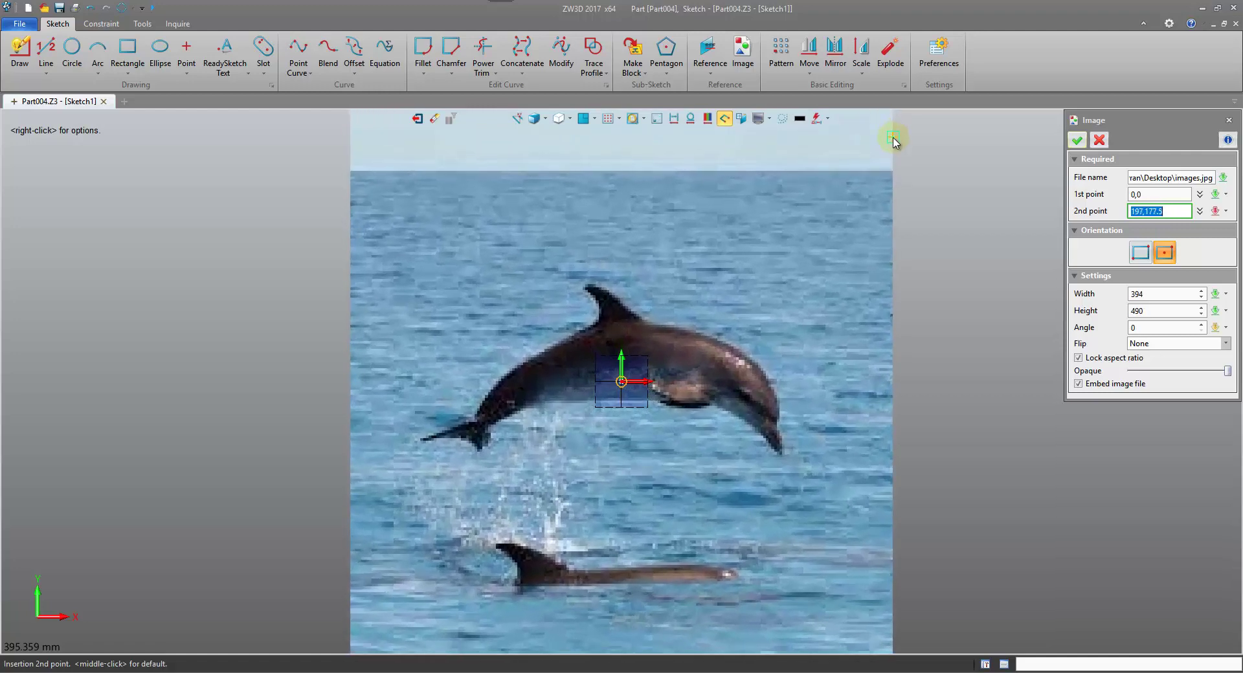
click(892, 136)
click(1079, 140)
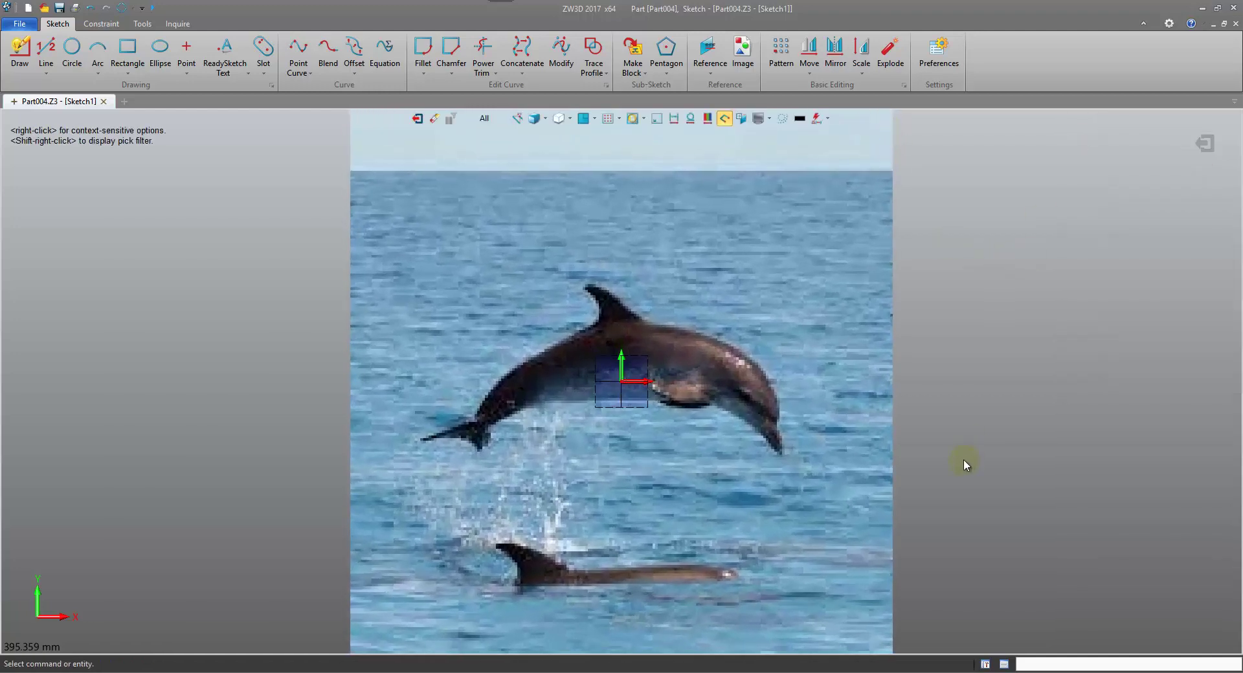
Return to a straight-down view of the photo, zoom in, and start a Point Curve
scroll(952, 293, down, 3)
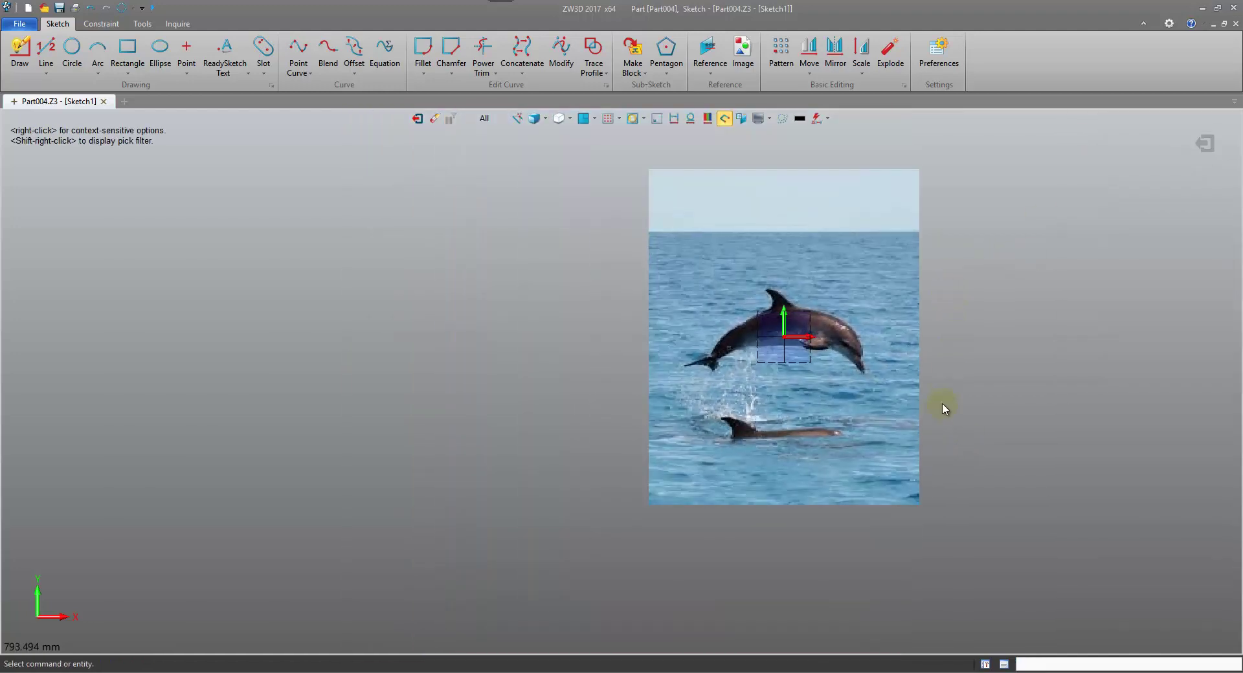
mouse_move(941, 411)
middle_down()
mouse_move(935, 421)
mouse_move(764, 162)
middle_up()
click(582, 118)
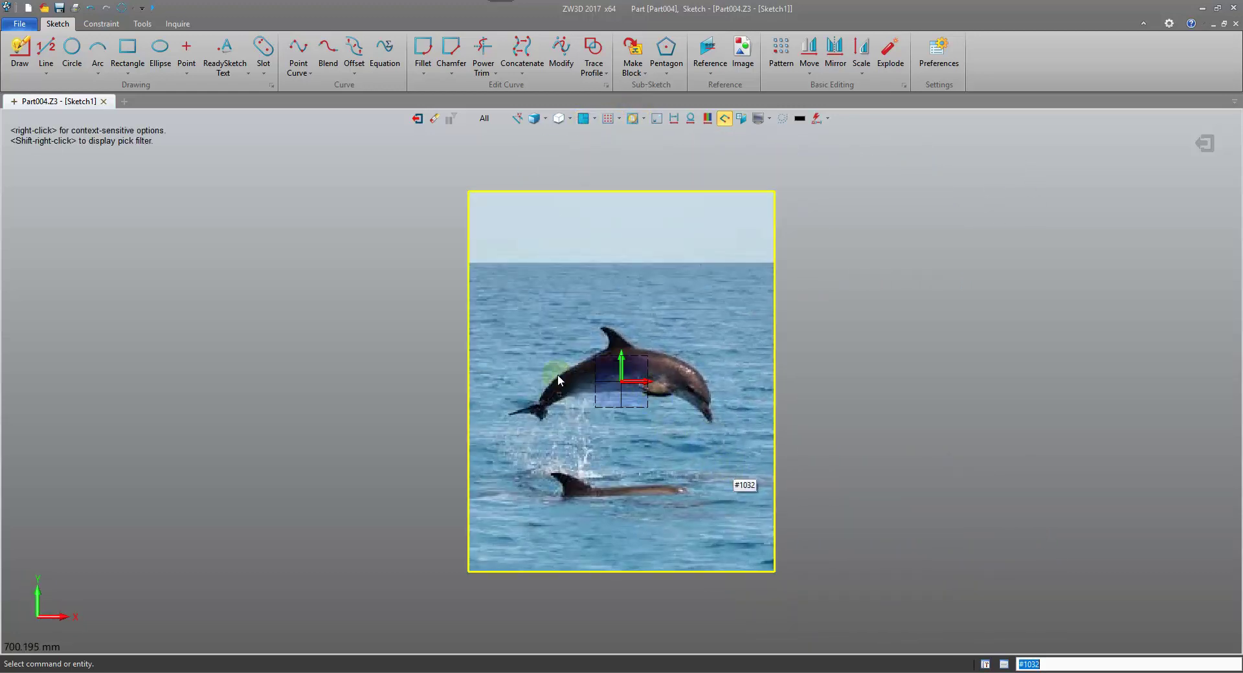
scroll(708, 404, up, 3)
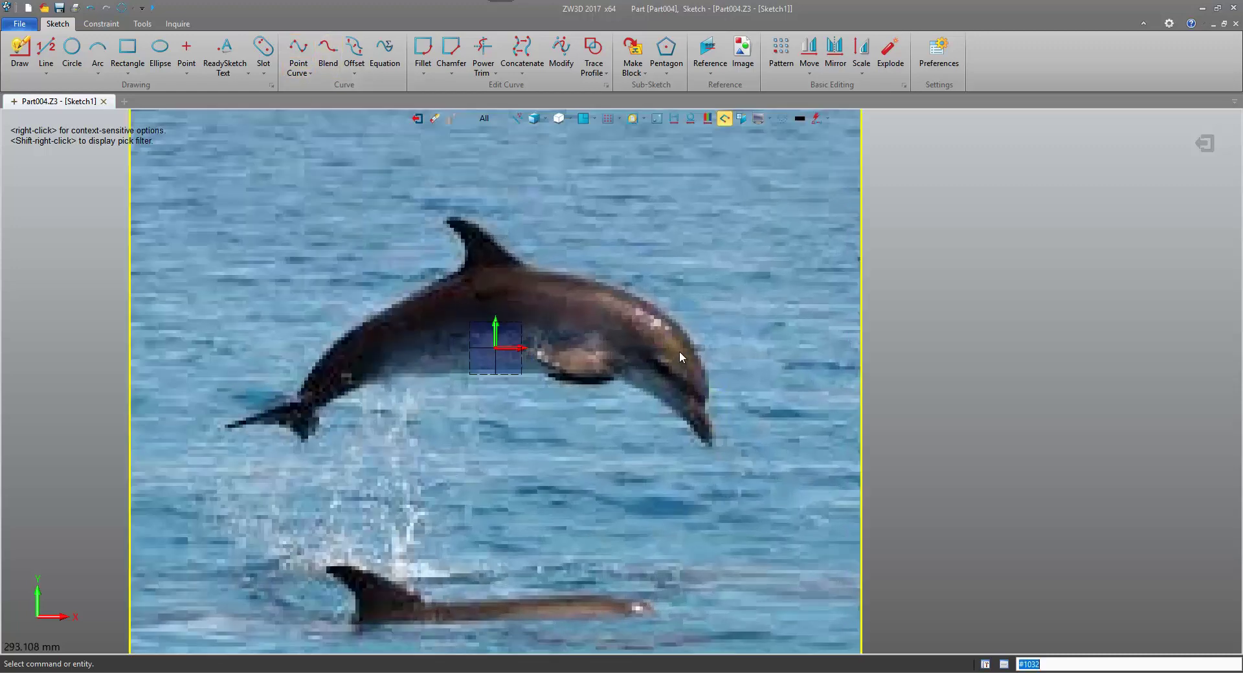
scroll(550, 277, up, 2)
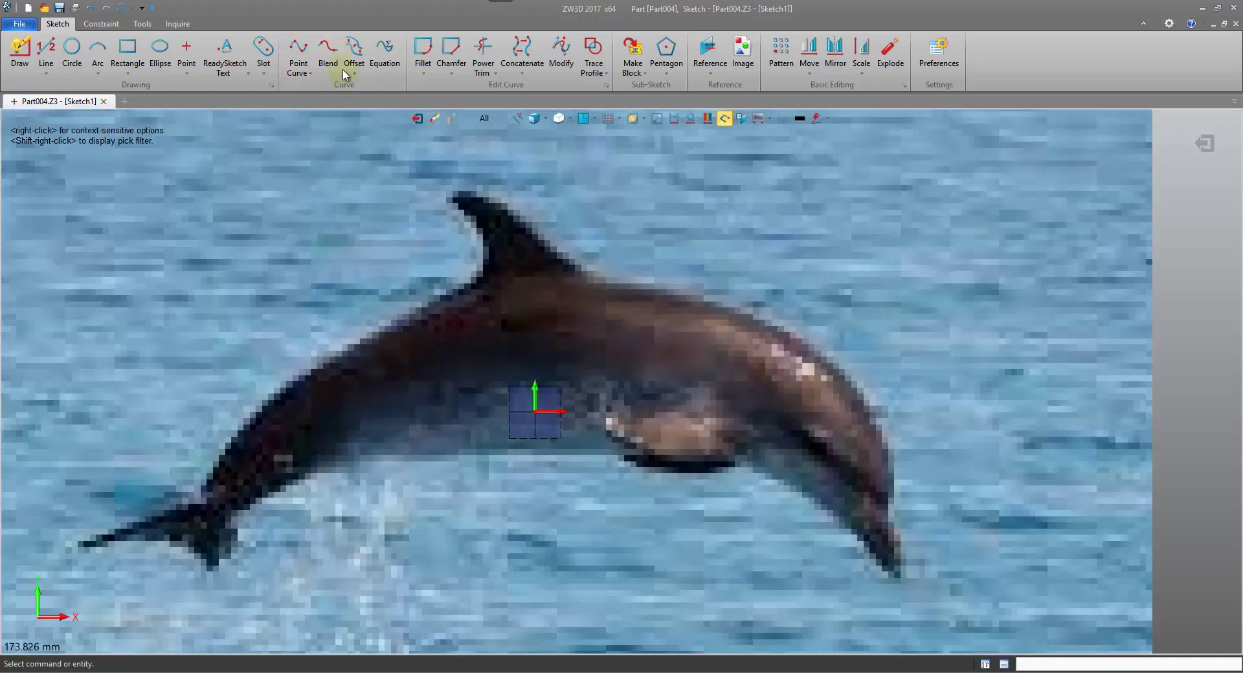
click(298, 51)
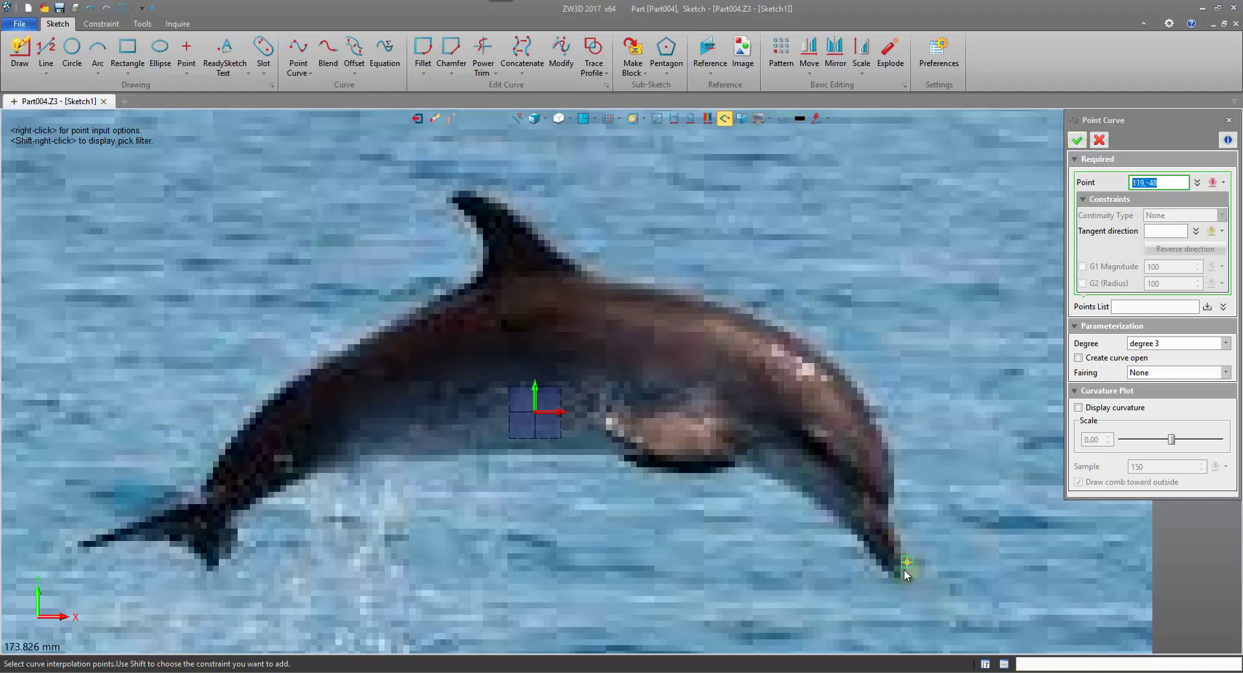
Trace the upper outline from the beak tip over the dorsal fin to the tail fluke tip
click(890, 509)
click(887, 440)
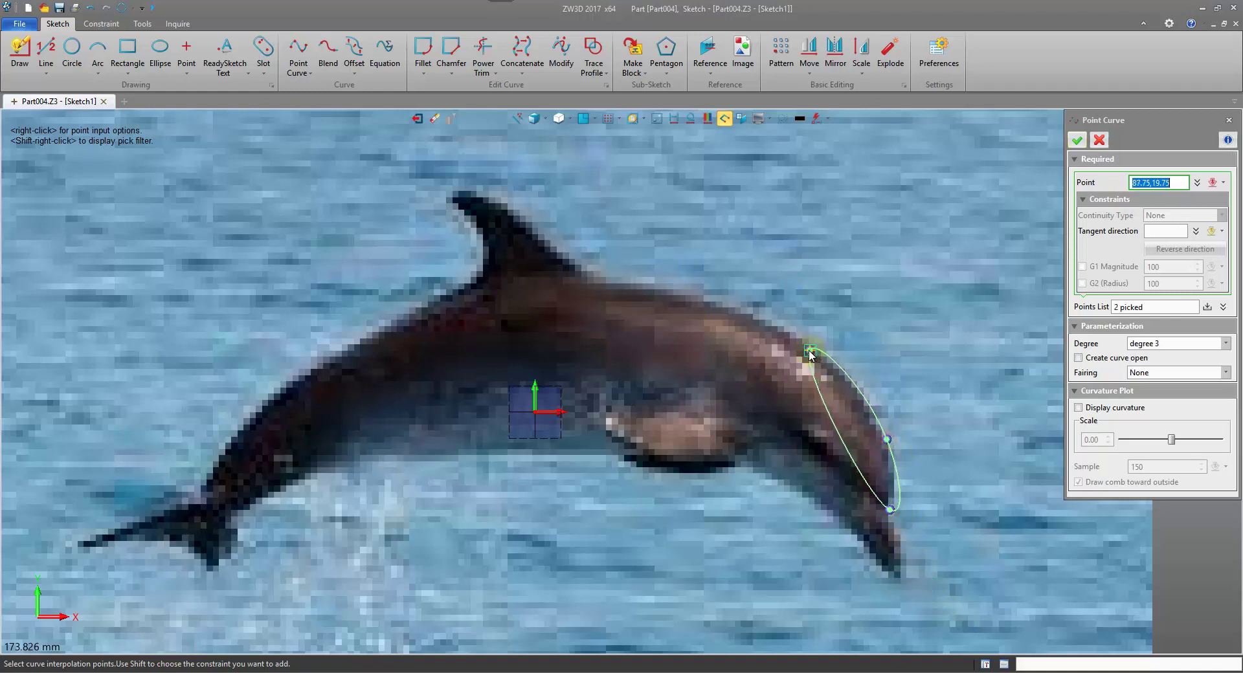
click(807, 349)
click(673, 292)
click(587, 275)
click(543, 239)
click(491, 198)
click(458, 193)
click(449, 202)
click(478, 230)
click(482, 257)
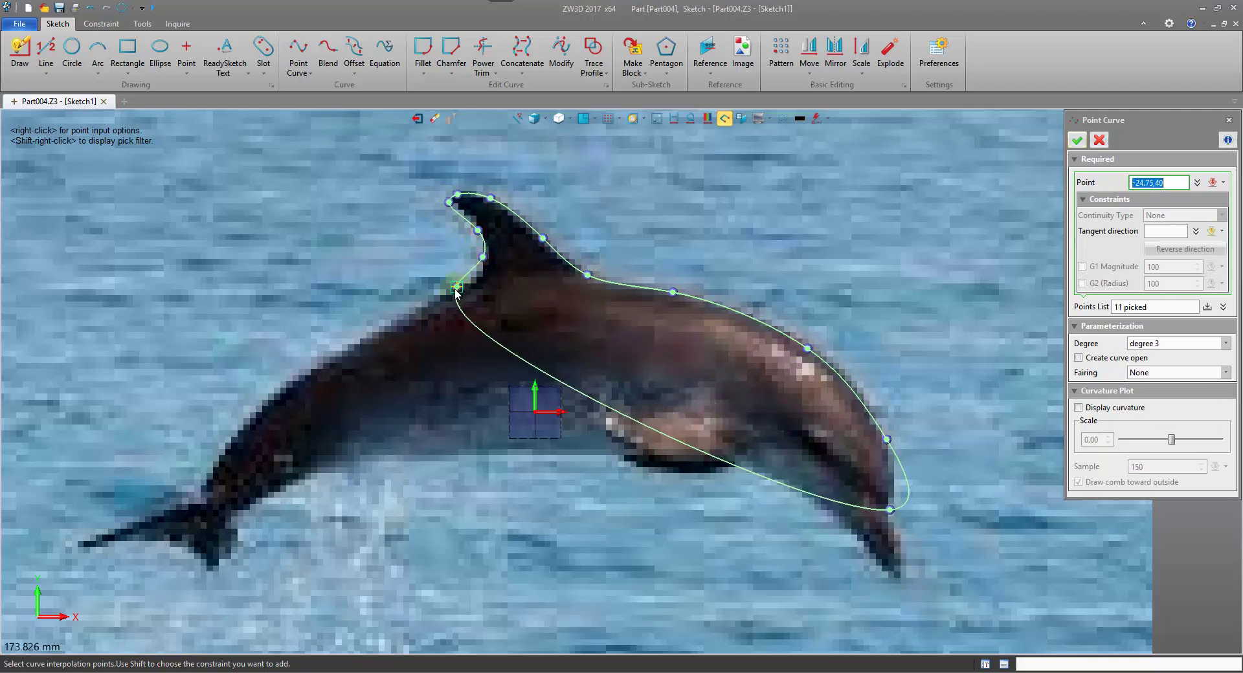
click(453, 288)
click(382, 322)
click(301, 371)
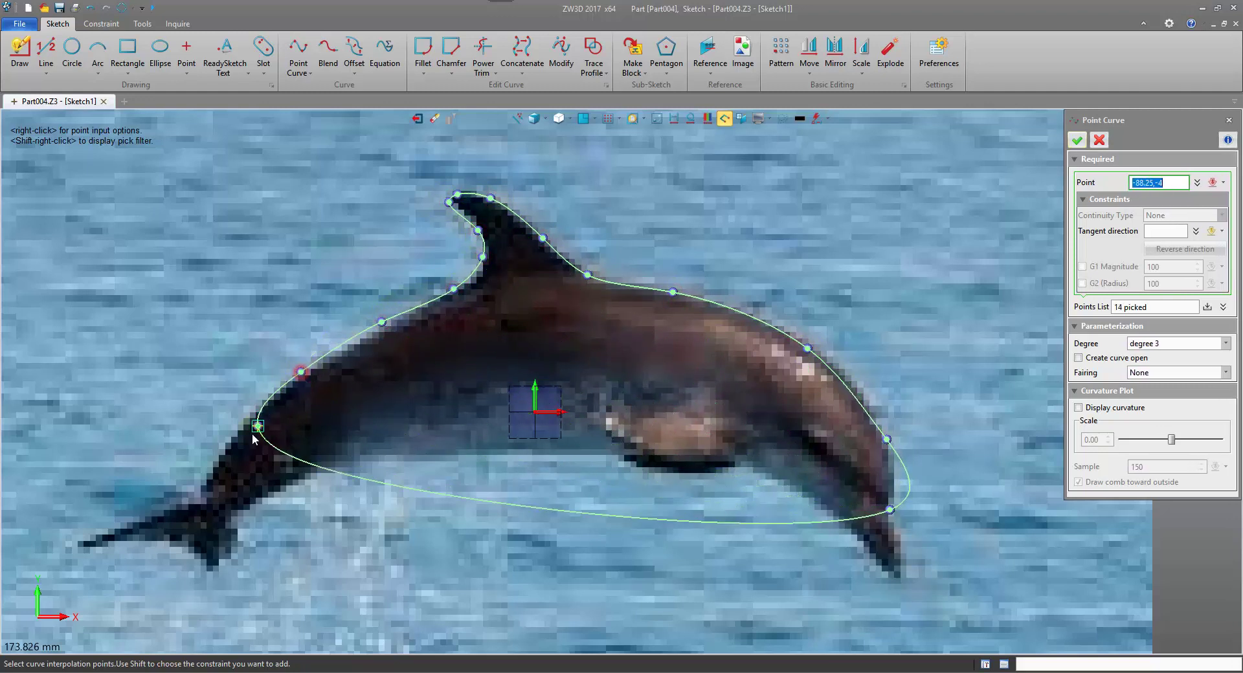
click(245, 439)
click(210, 475)
click(188, 505)
click(129, 518)
click(89, 538)
Trace back under the fluke, along the belly and lower jaw, closing at the beak
click(118, 547)
click(165, 539)
click(194, 552)
click(209, 567)
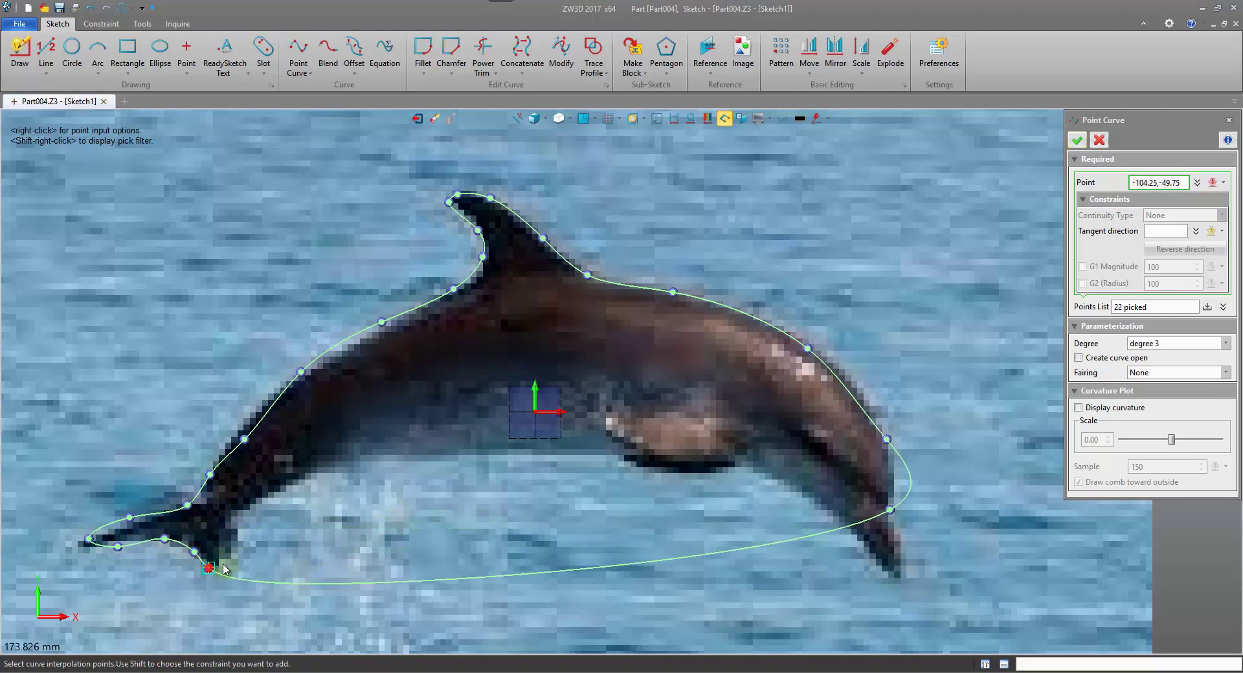
click(234, 558)
click(240, 531)
click(239, 514)
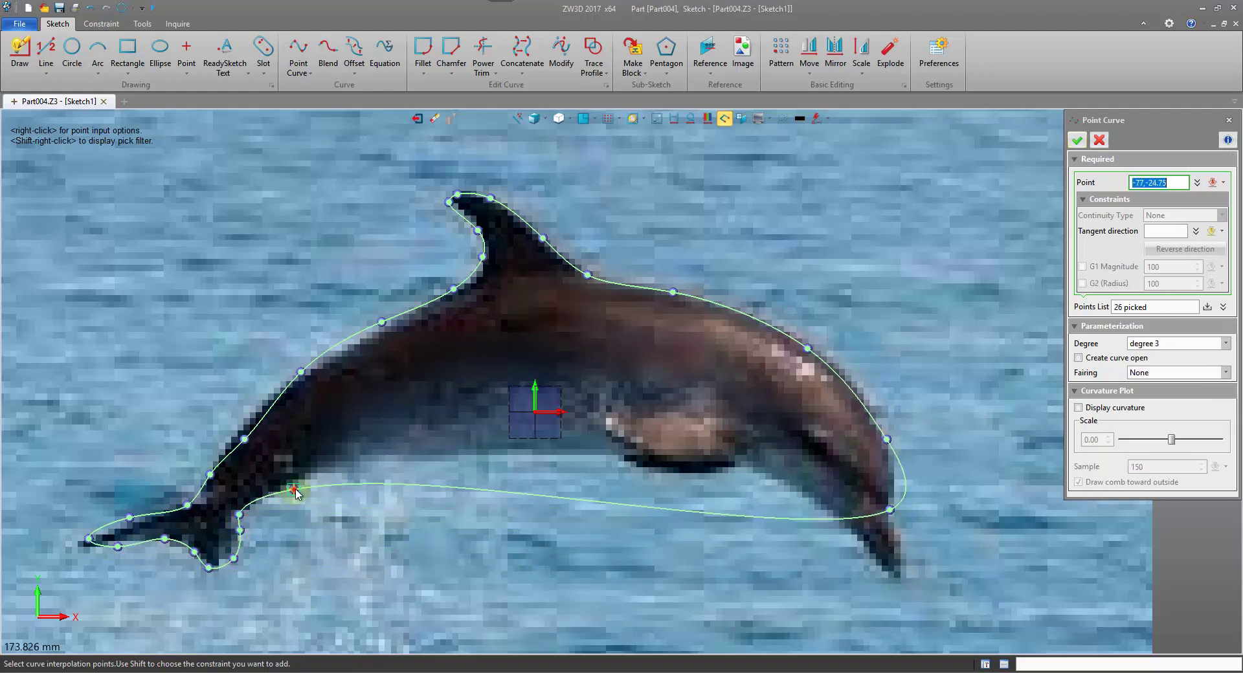
click(295, 489)
click(348, 465)
click(422, 464)
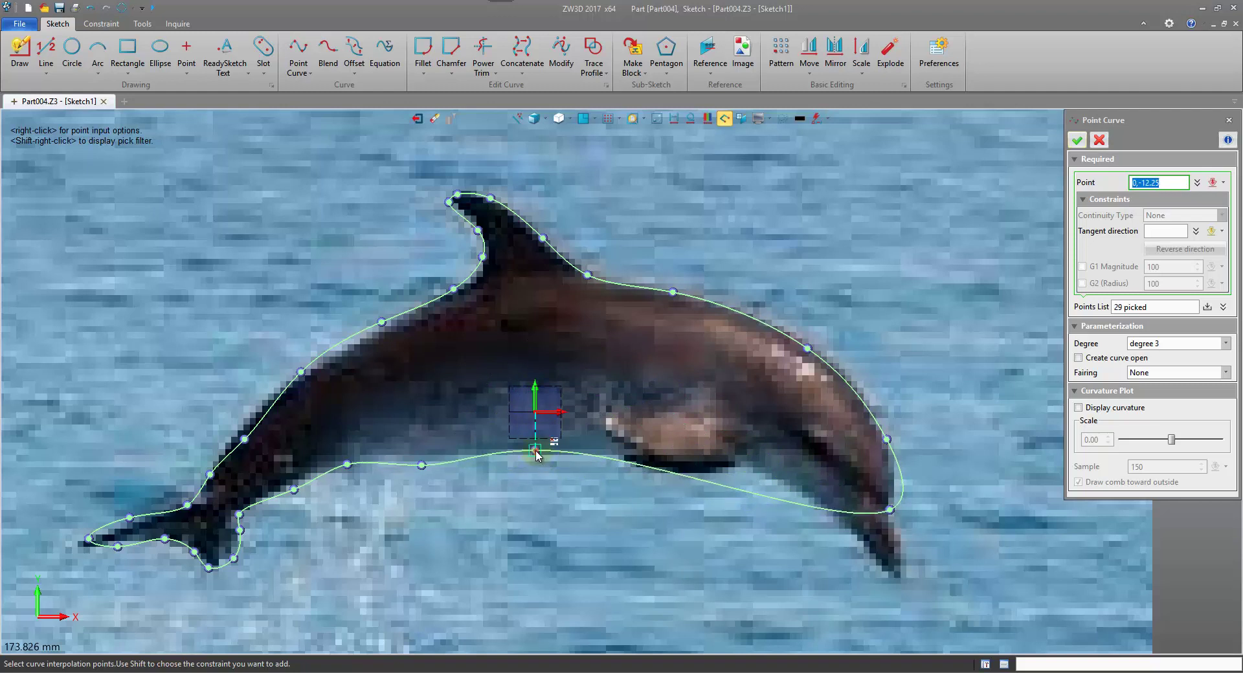
click(535, 450)
click(624, 460)
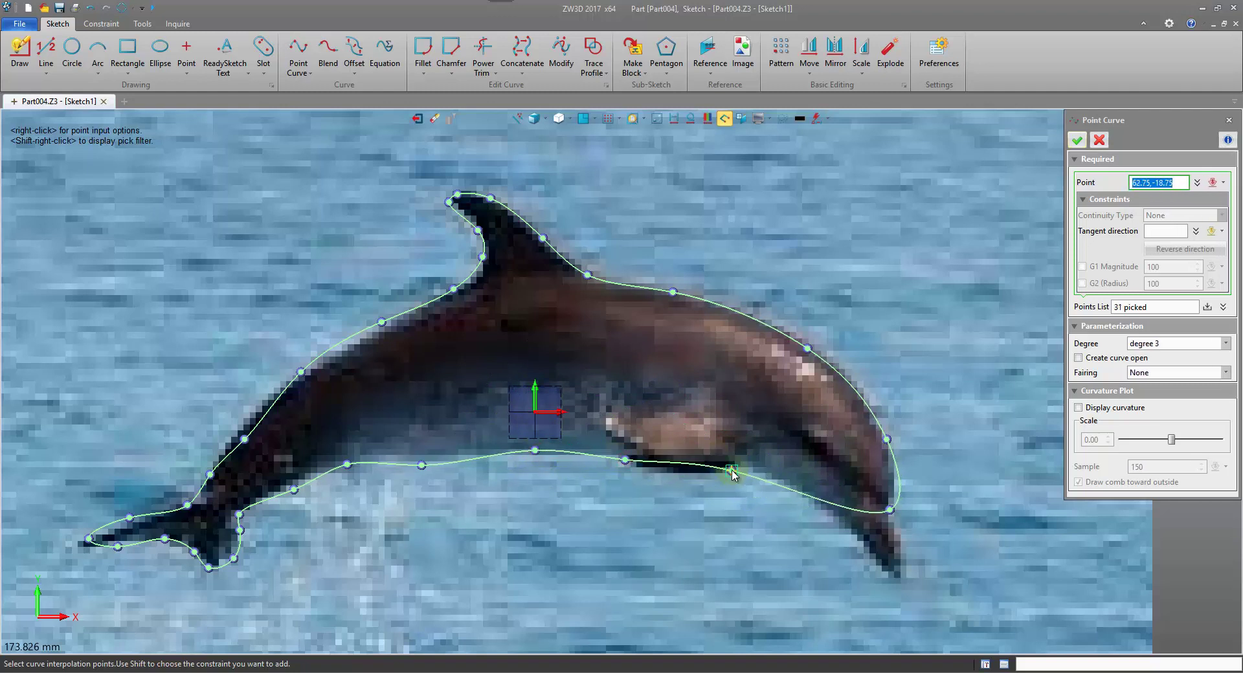
click(732, 466)
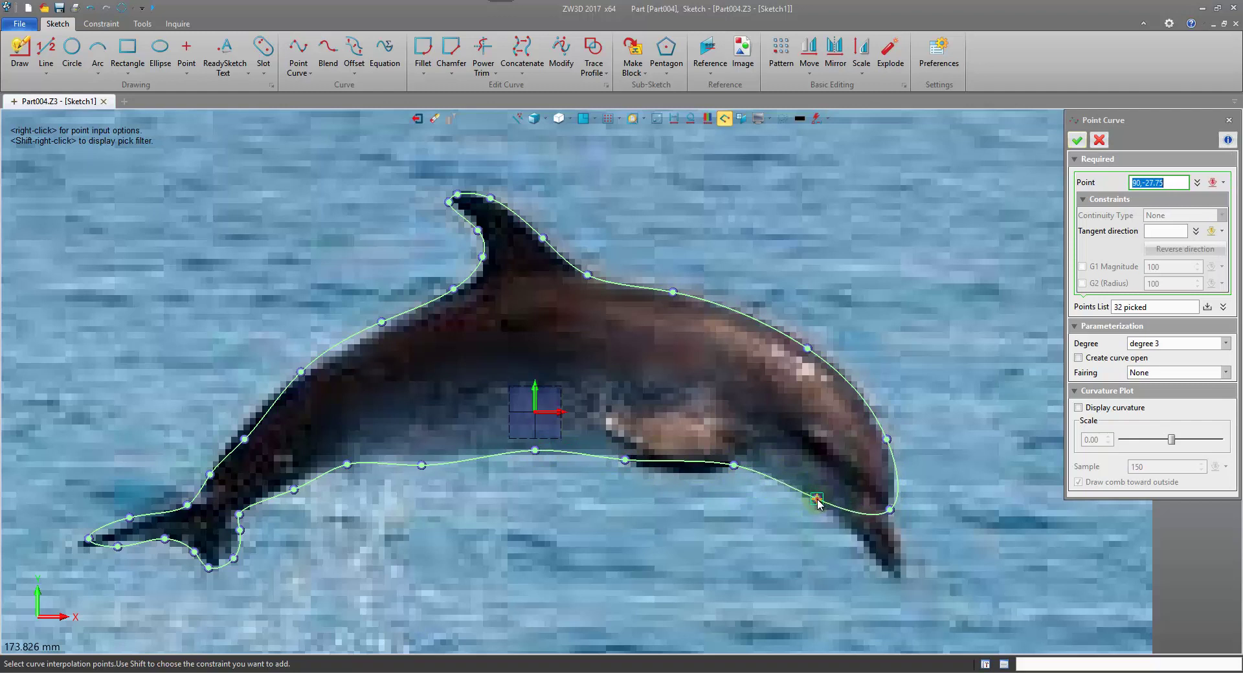
click(817, 499)
click(847, 520)
click(876, 556)
click(898, 577)
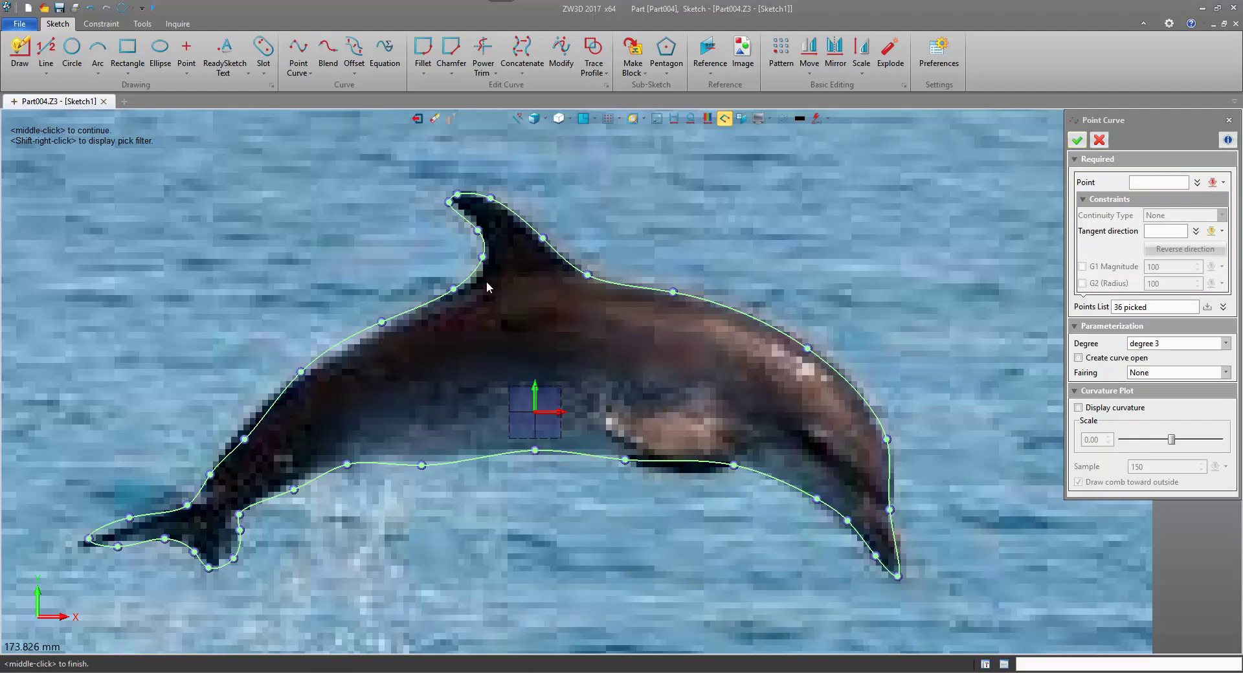
Add interpolation points along the dolphin's back, lower body and belly
click(388, 323)
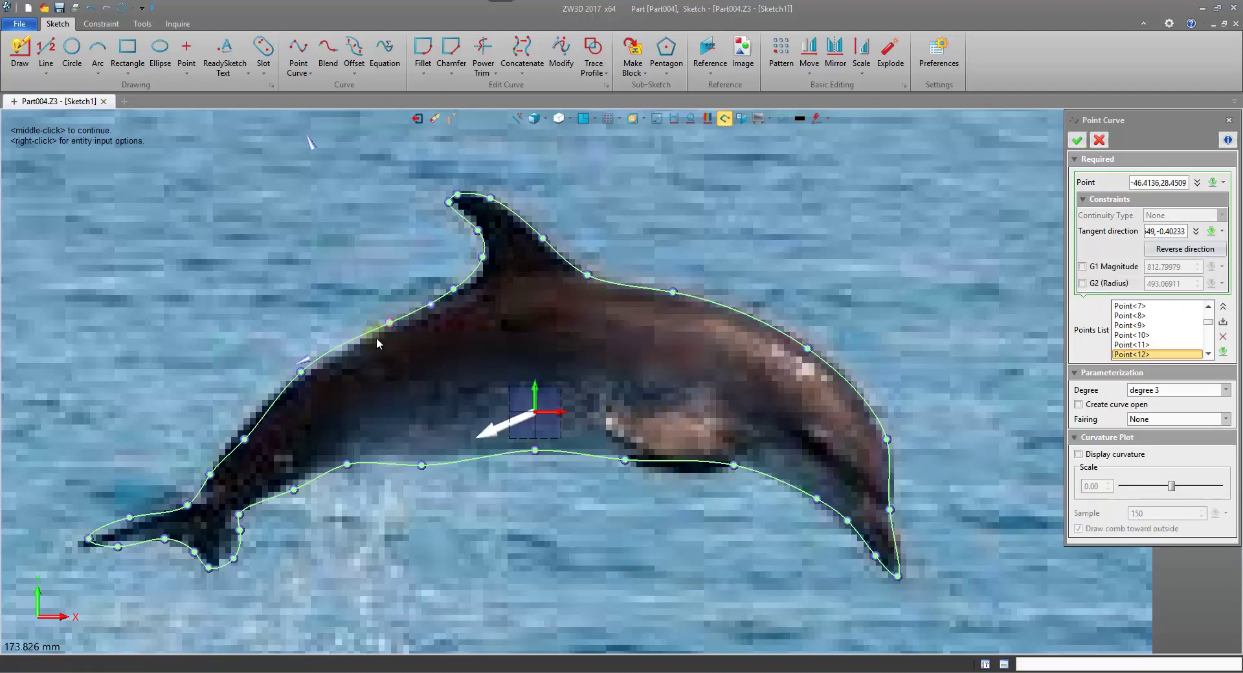
click(301, 374)
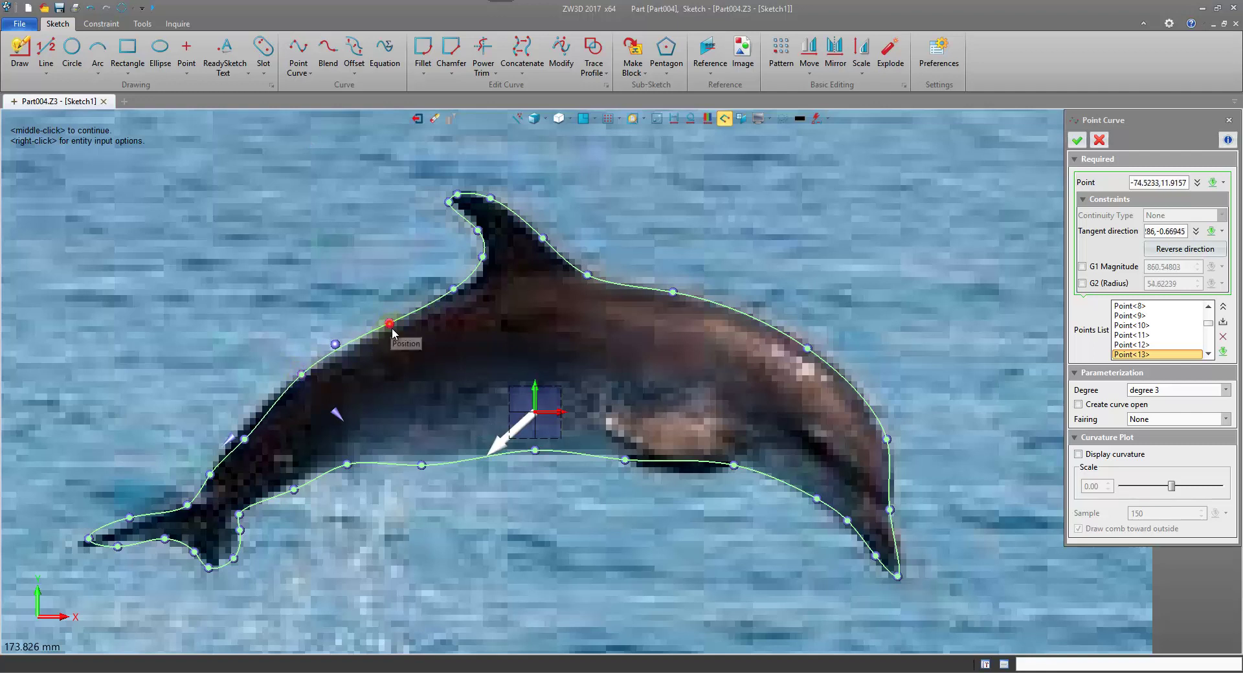
click(390, 323)
click(300, 376)
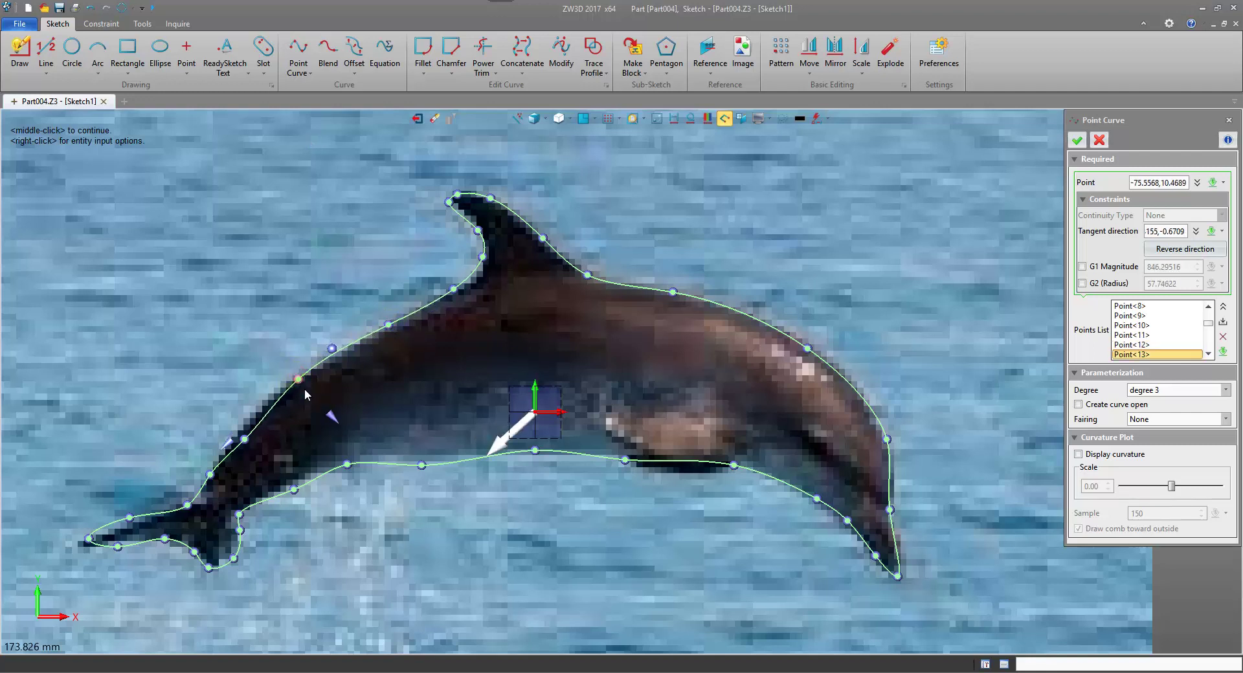
click(242, 428)
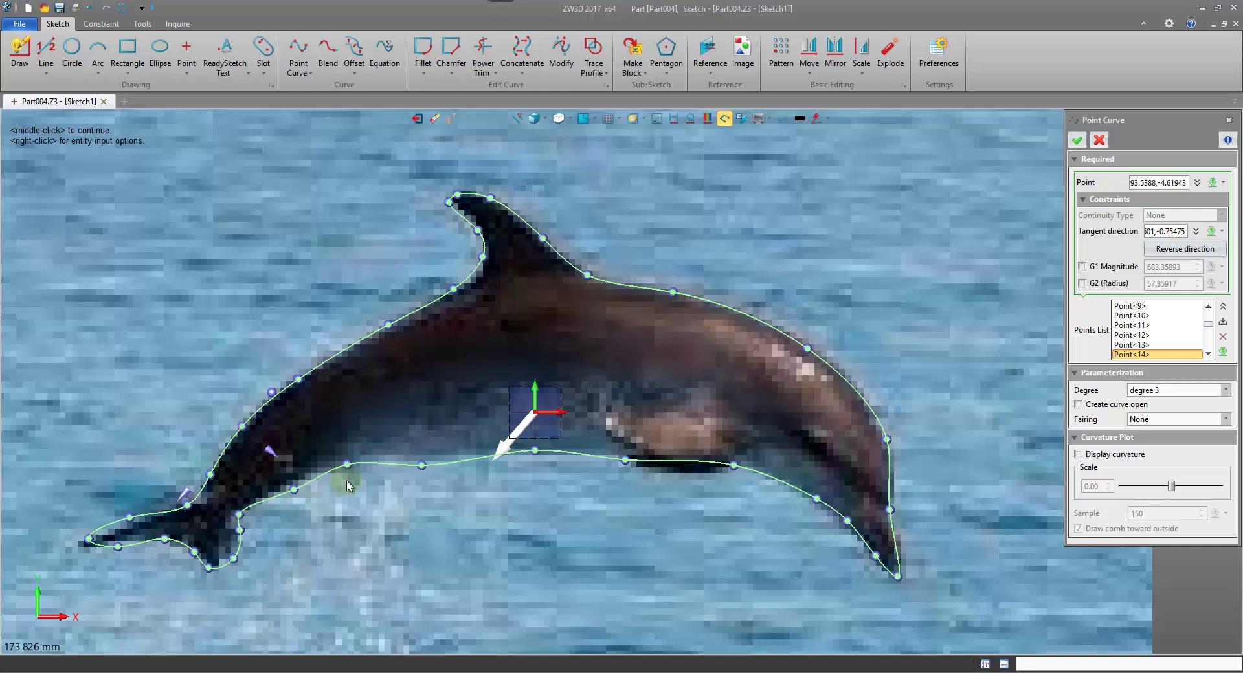
click(377, 464)
click(422, 464)
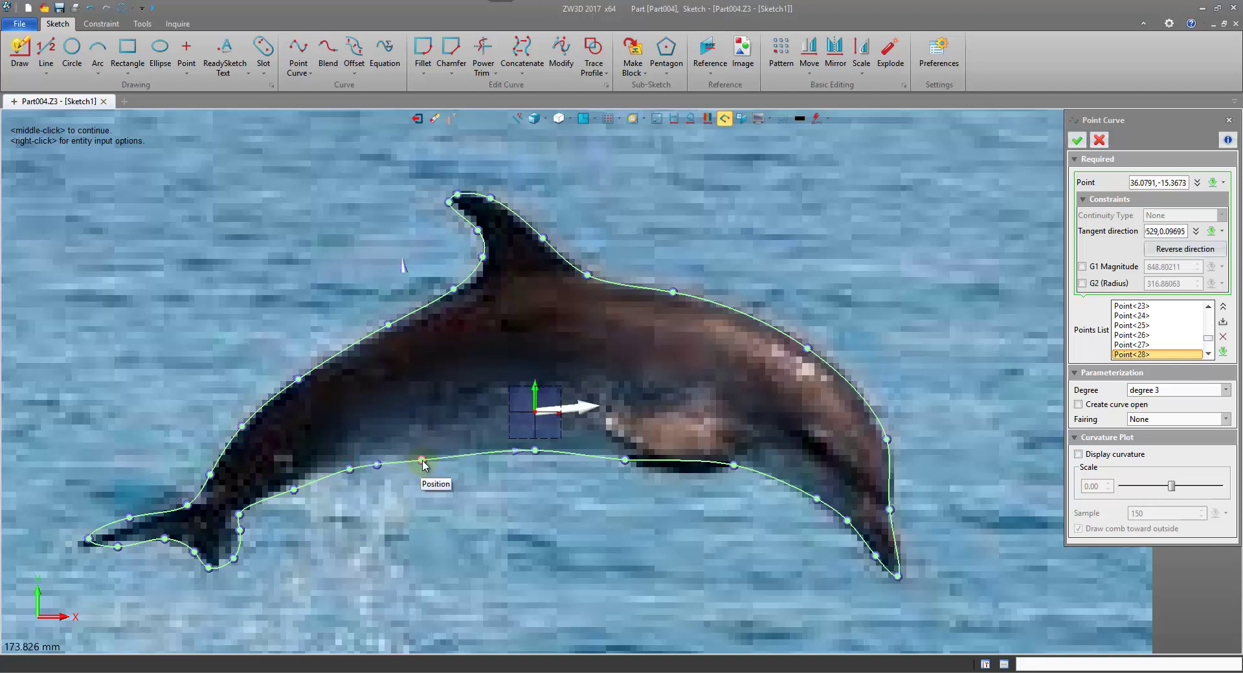
click(537, 455)
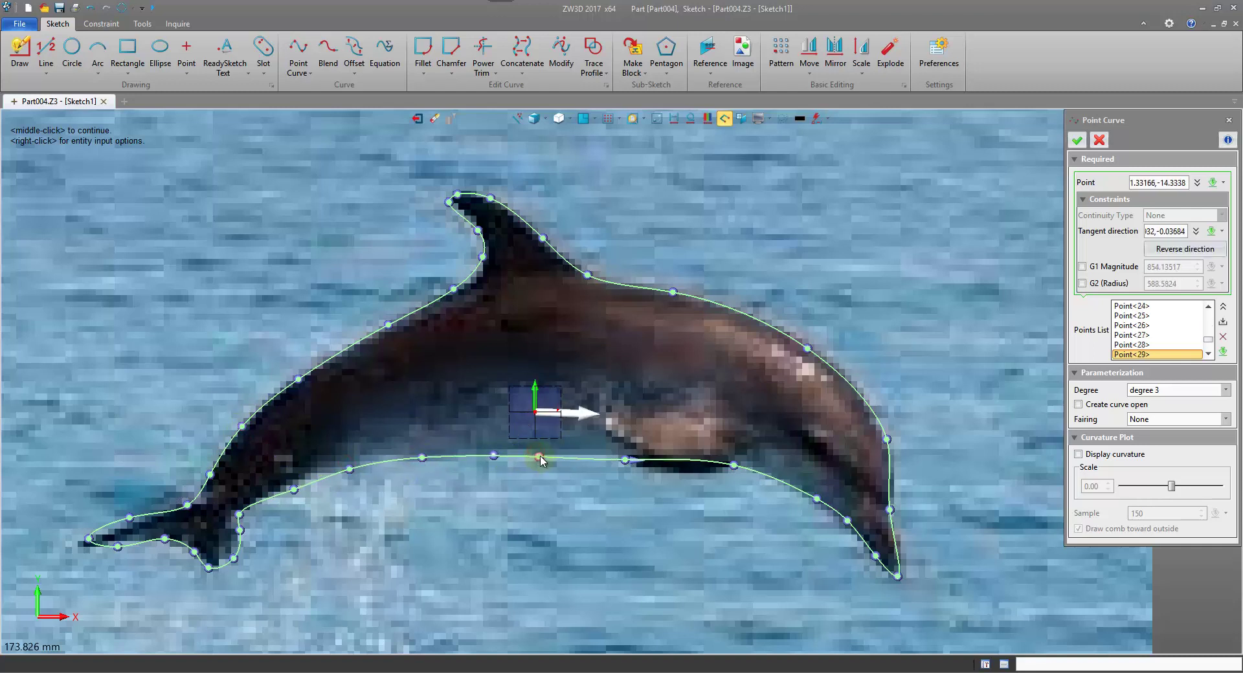
click(626, 453)
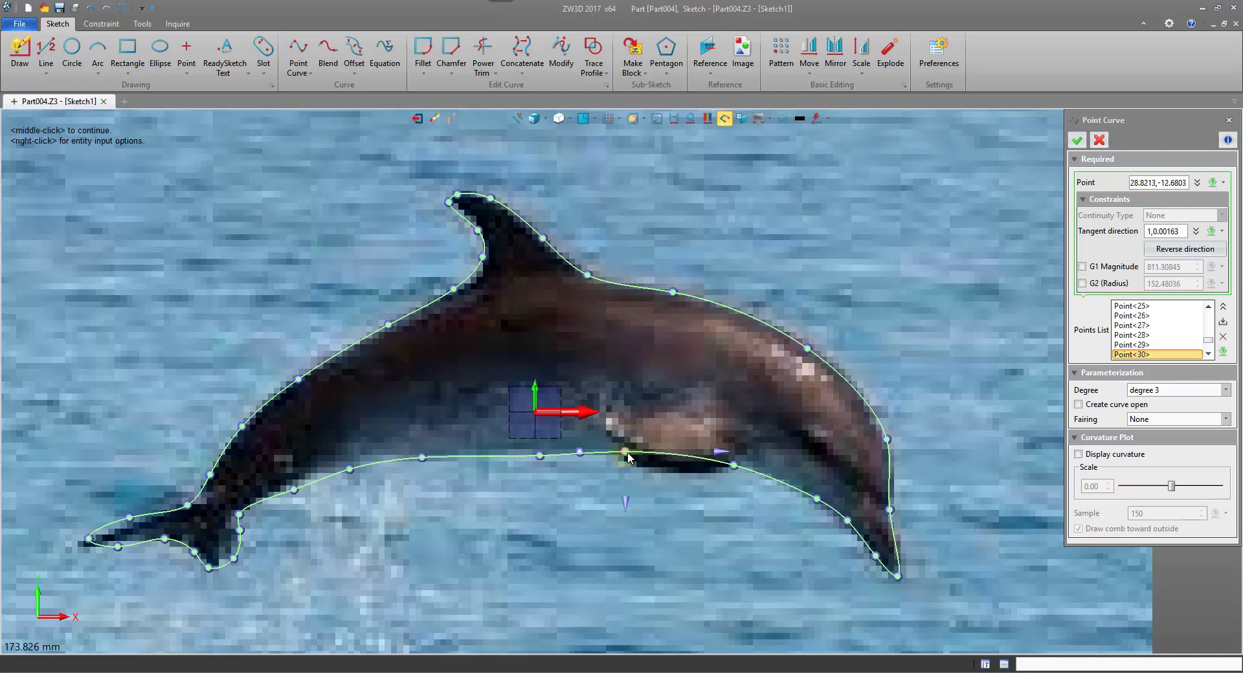
click(738, 468)
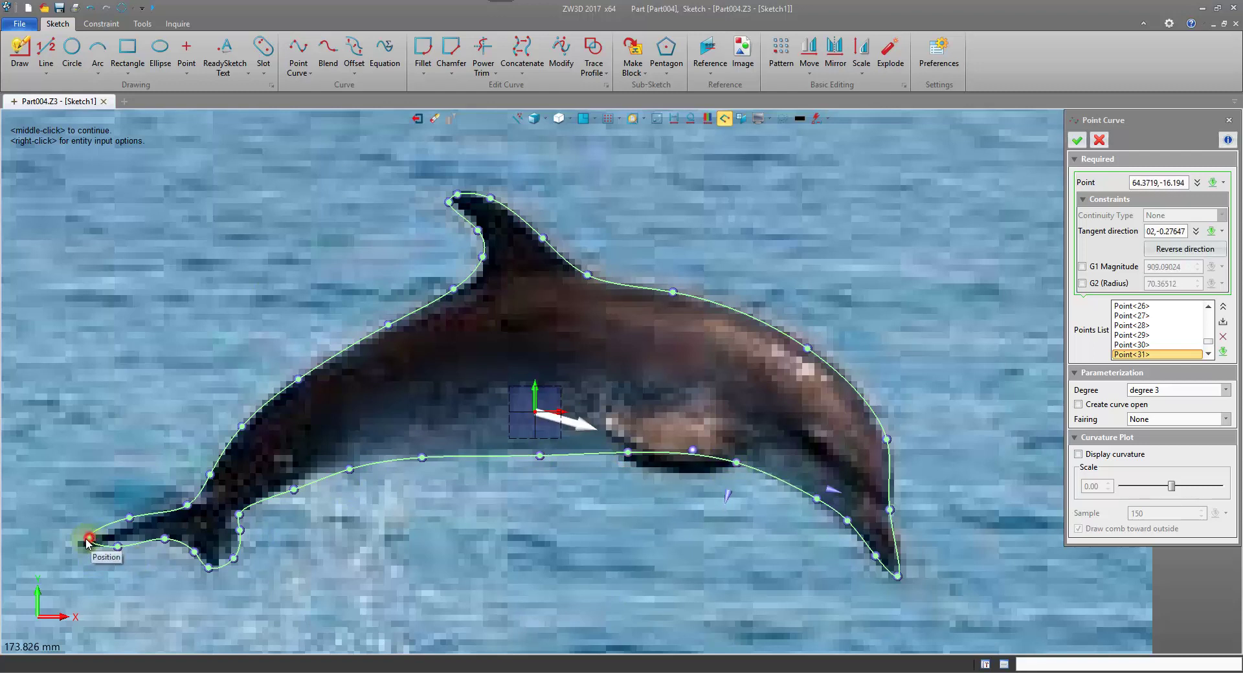
Adjust the tail-tip points and commit the closed dolphin outline curve
click(90, 539)
click(119, 546)
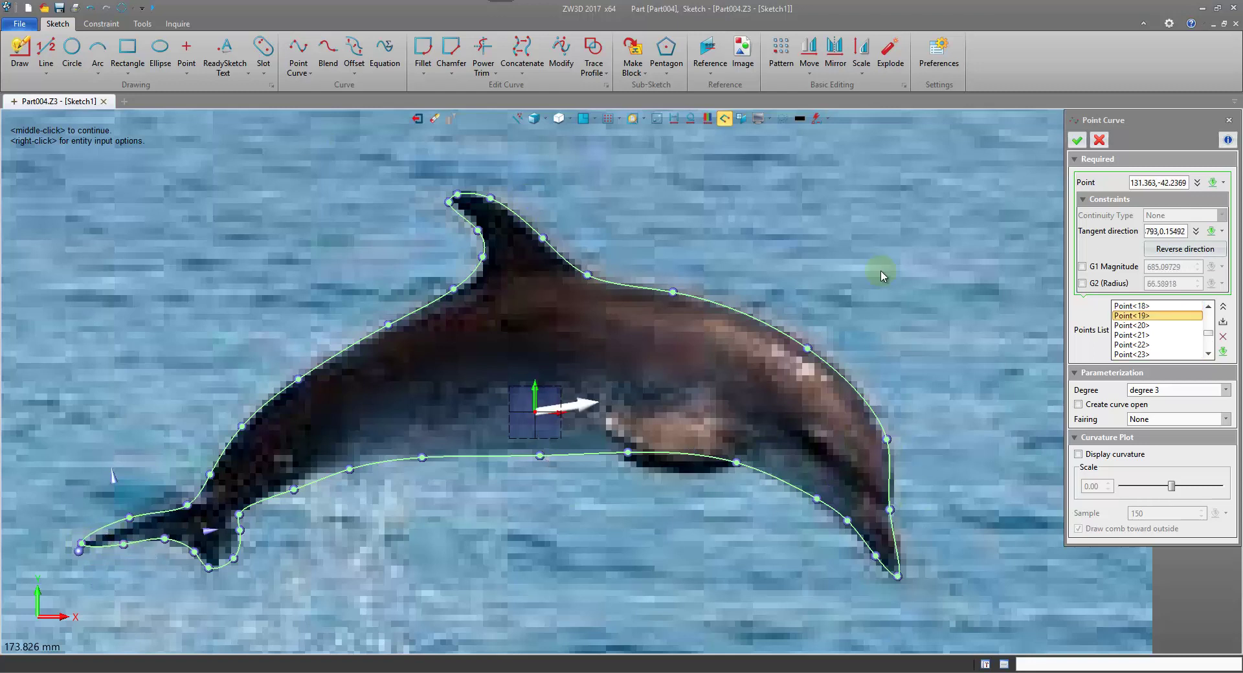
click(1077, 146)
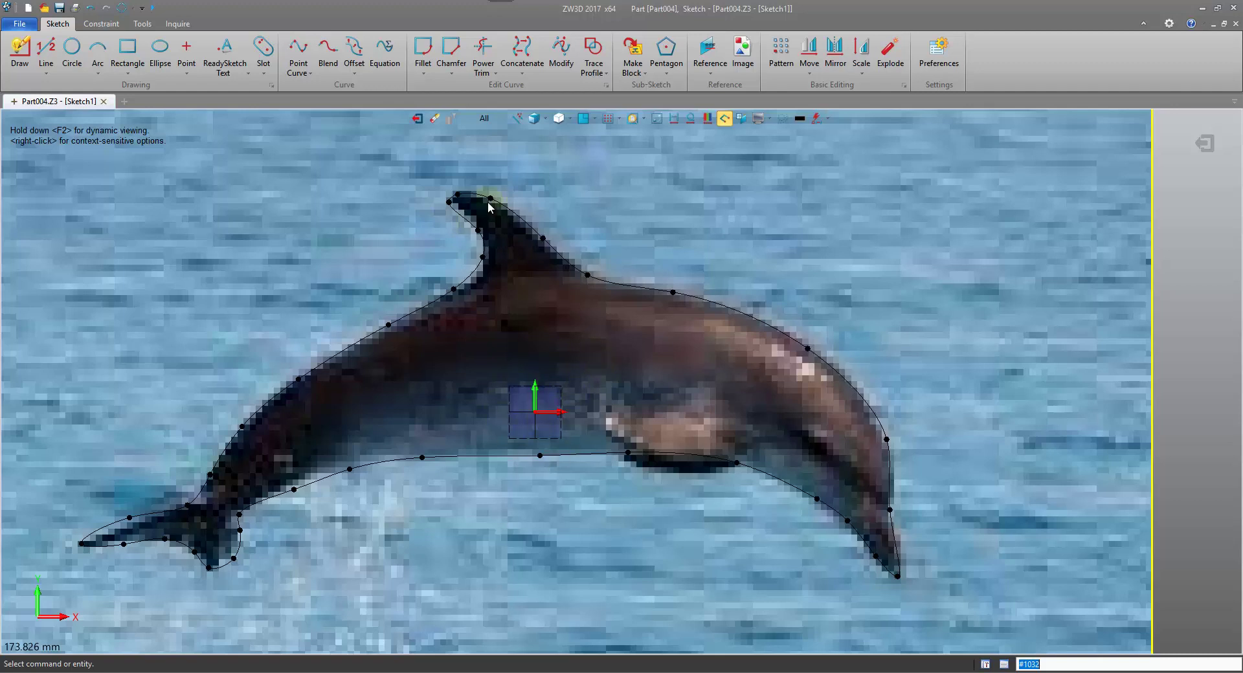
Uncheck Enable Smart Pick in the Snap Filter, then start a new Point Curve
click(518, 118)
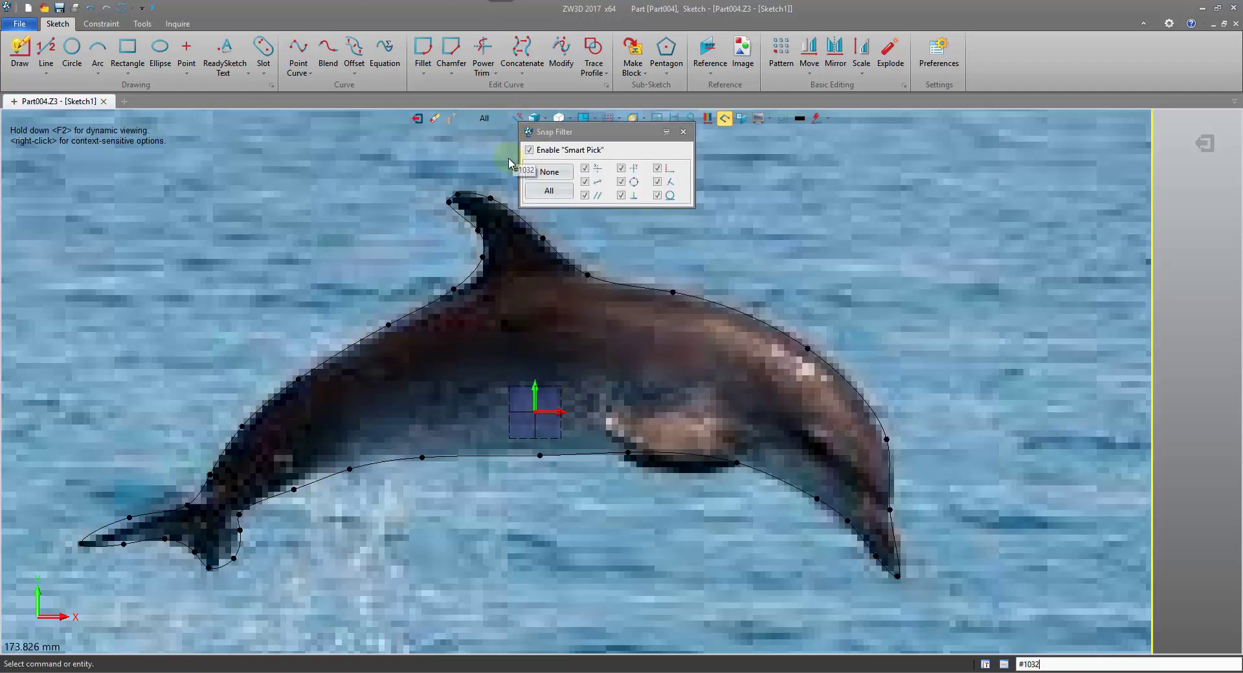
click(529, 151)
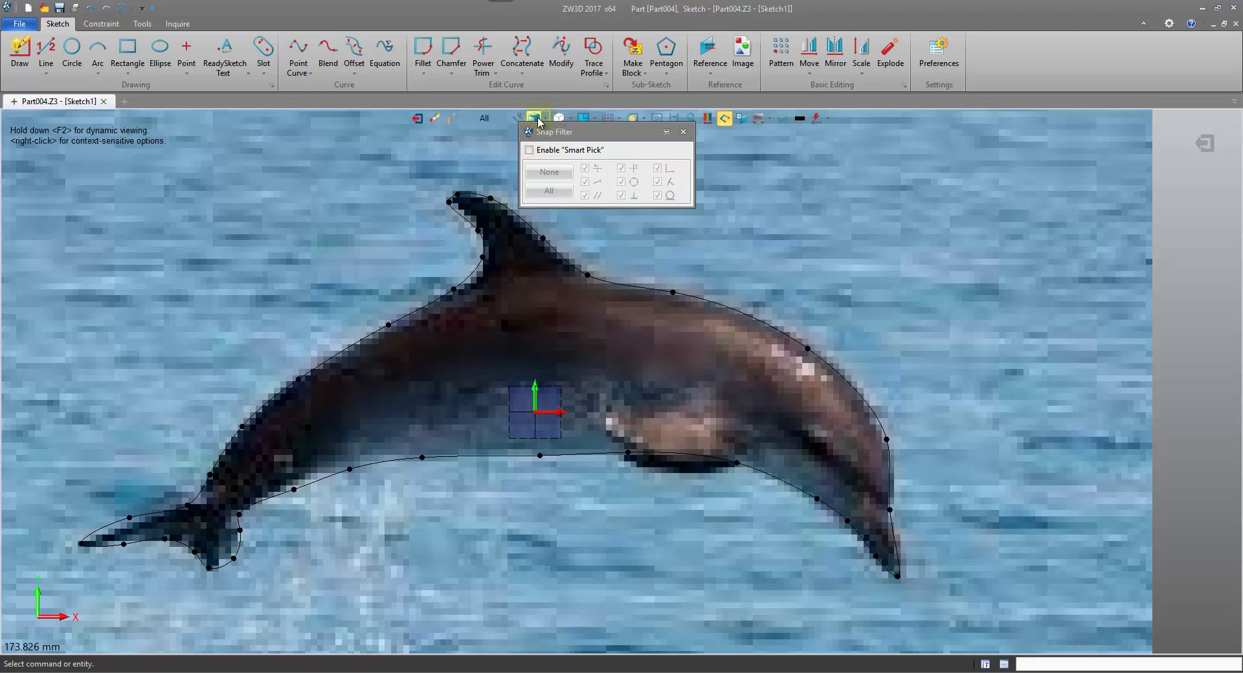
drag(587, 135, 672, 149)
click(654, 291)
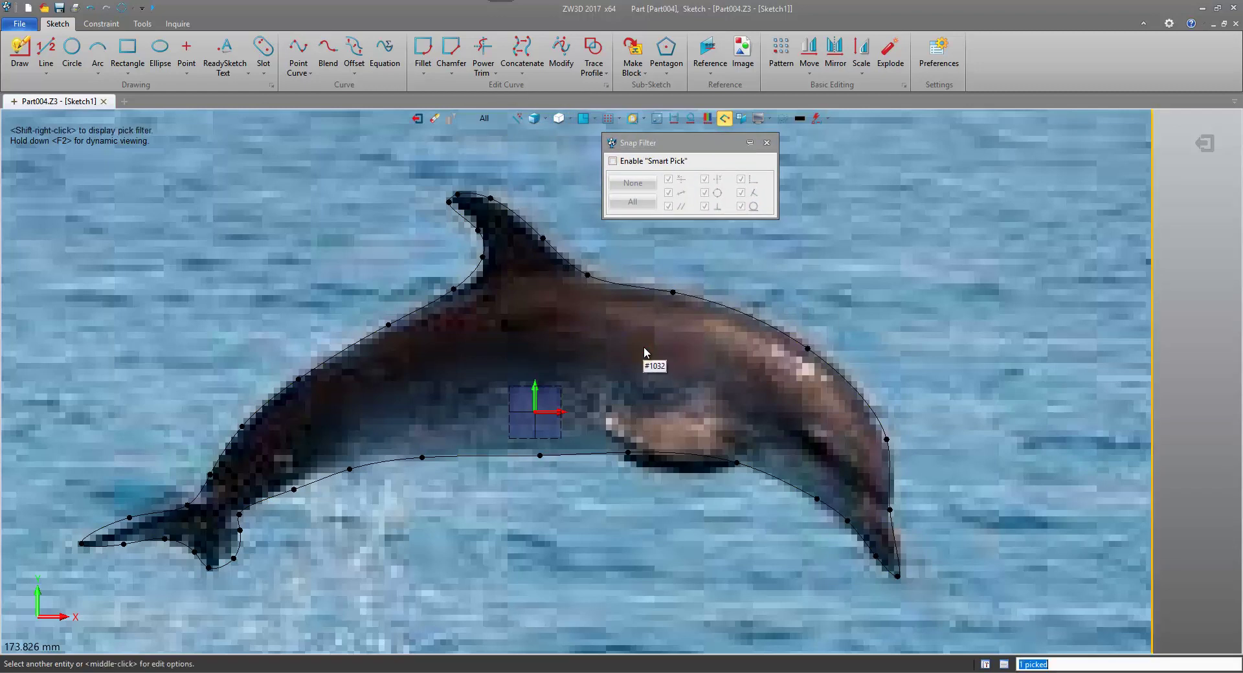
click(768, 144)
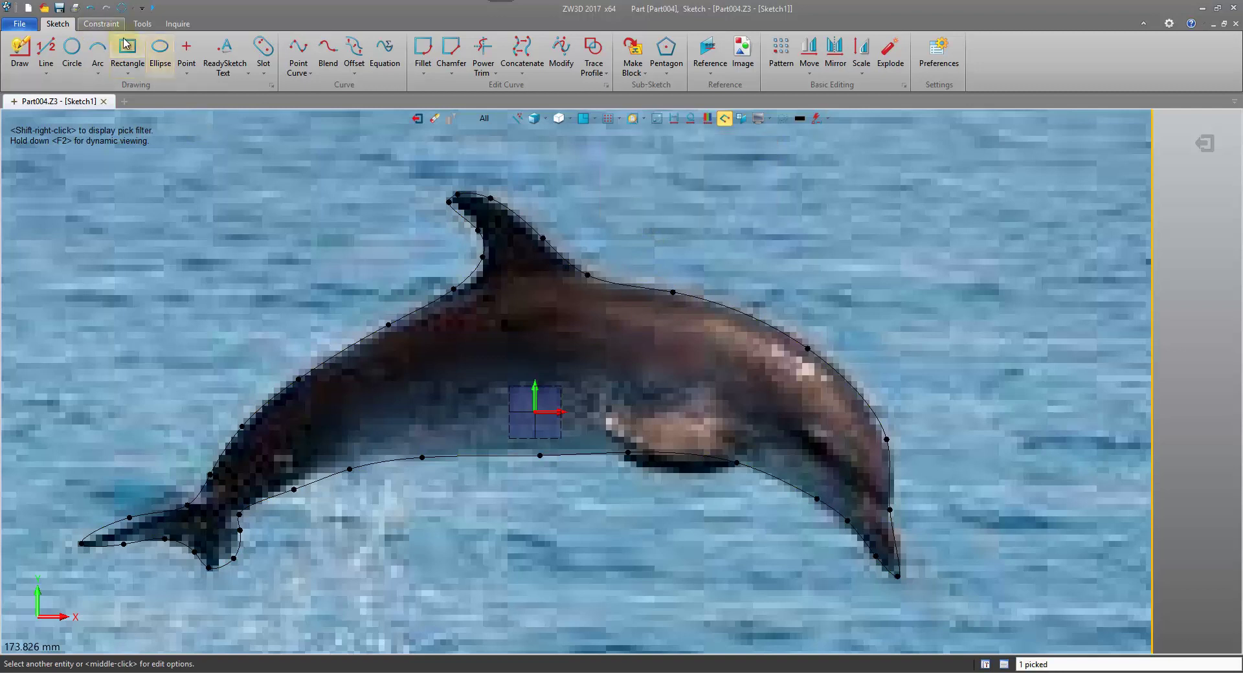
click(300, 65)
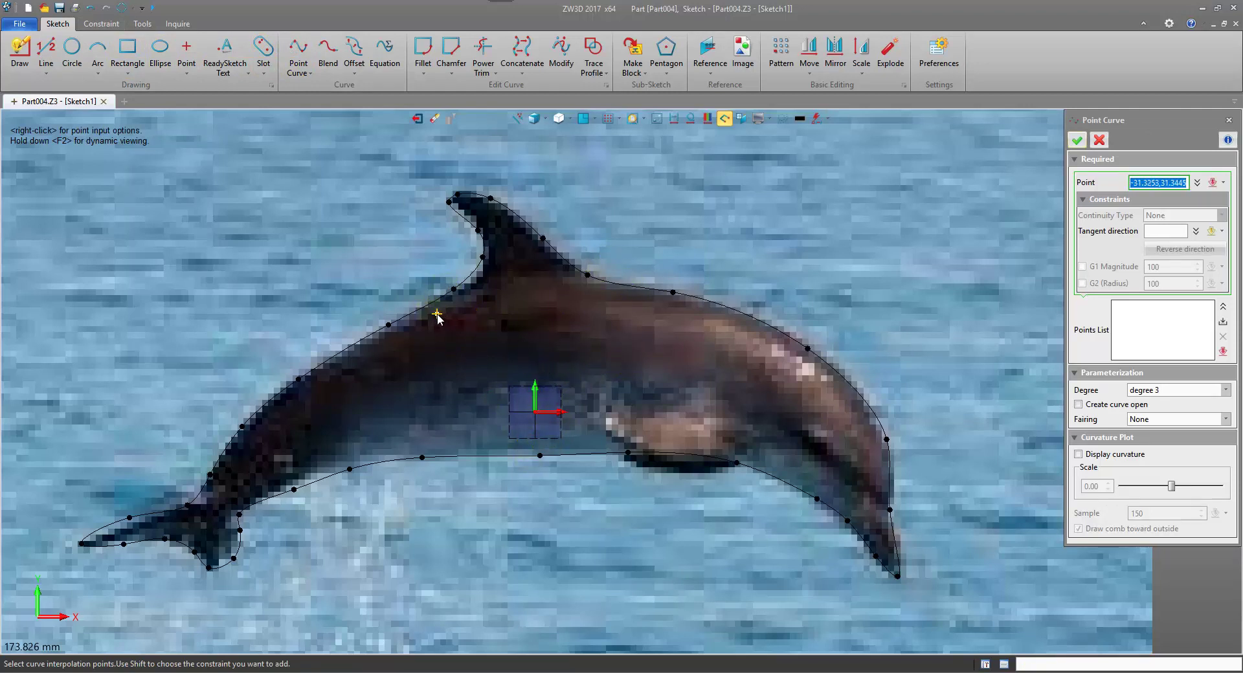
Draw a seven-point test curve across the dolphin's body and end the command
click(406, 331)
click(335, 374)
click(345, 401)
click(389, 409)
click(479, 366)
click(496, 309)
click(561, 339)
middle_click(608, 351)
middle_click(643, 368)
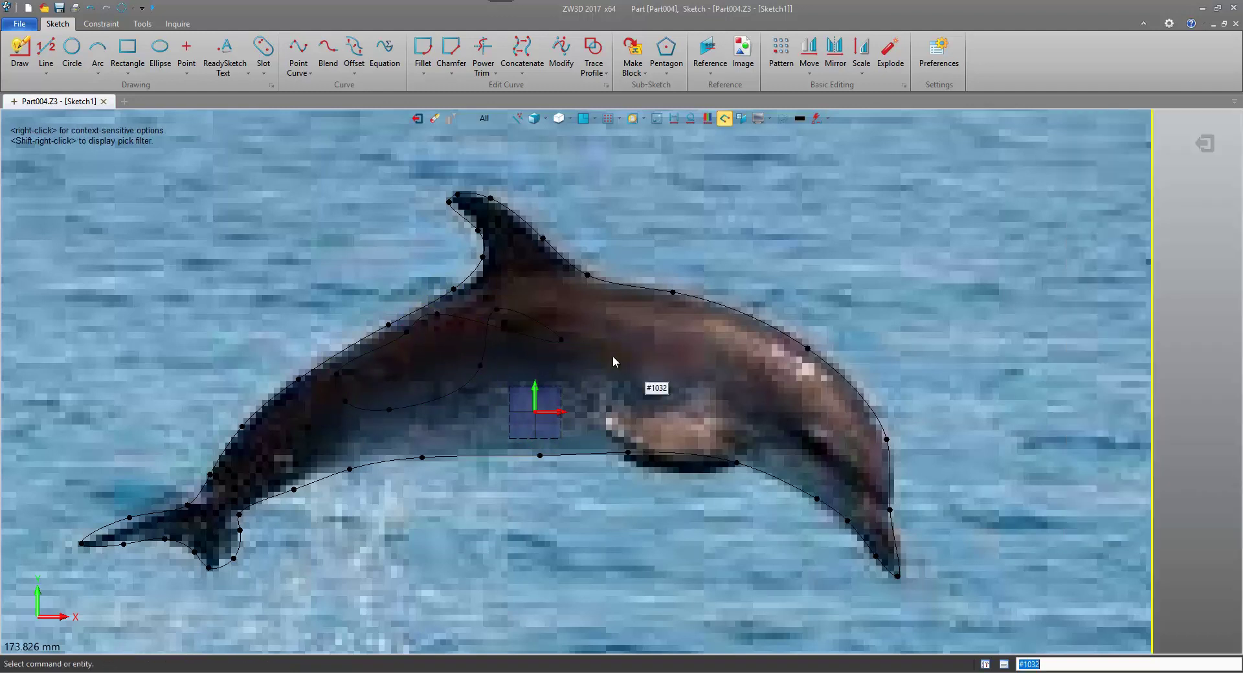
Re-enable Smart Pick, draw a second closed four-point test loop, and box-select both test curves
click(515, 118)
click(527, 146)
click(680, 127)
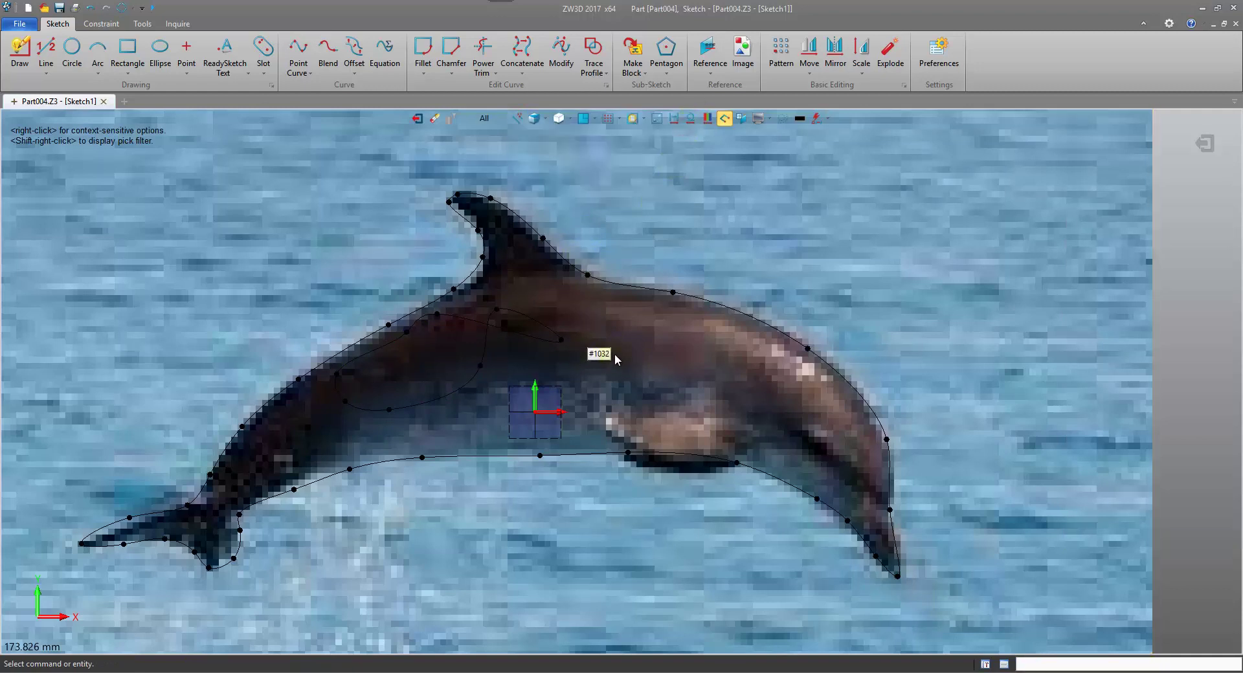
middle_click(652, 348)
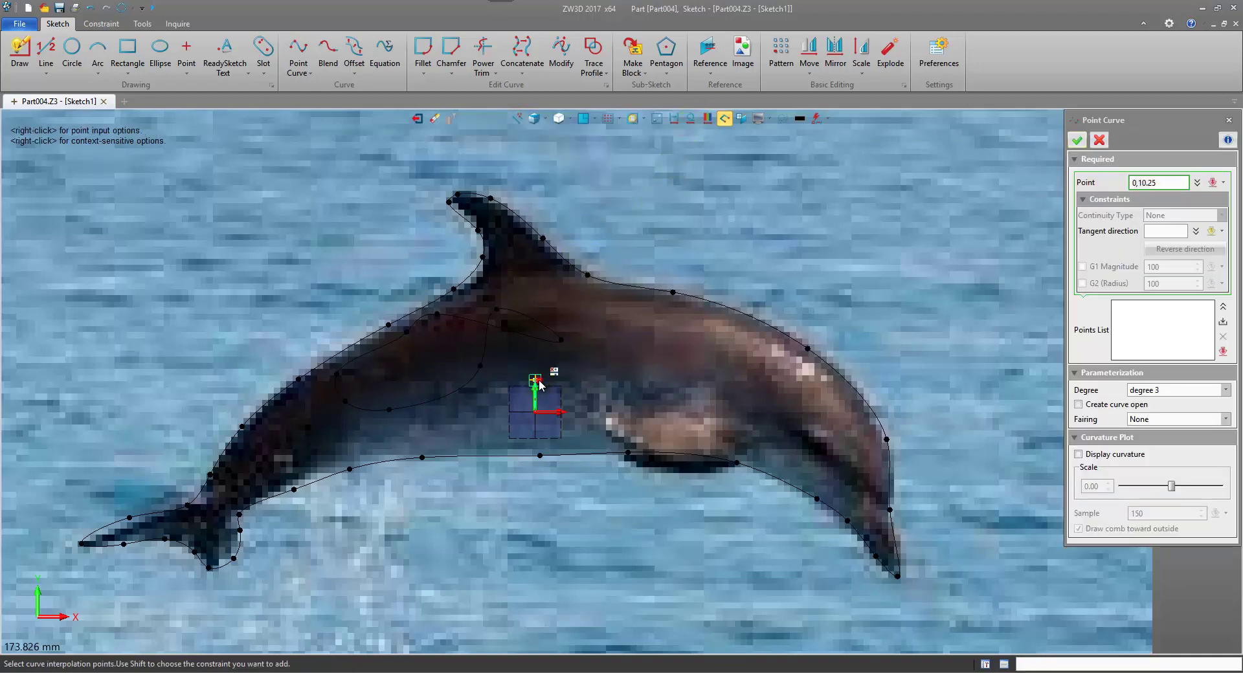
click(537, 380)
click(613, 412)
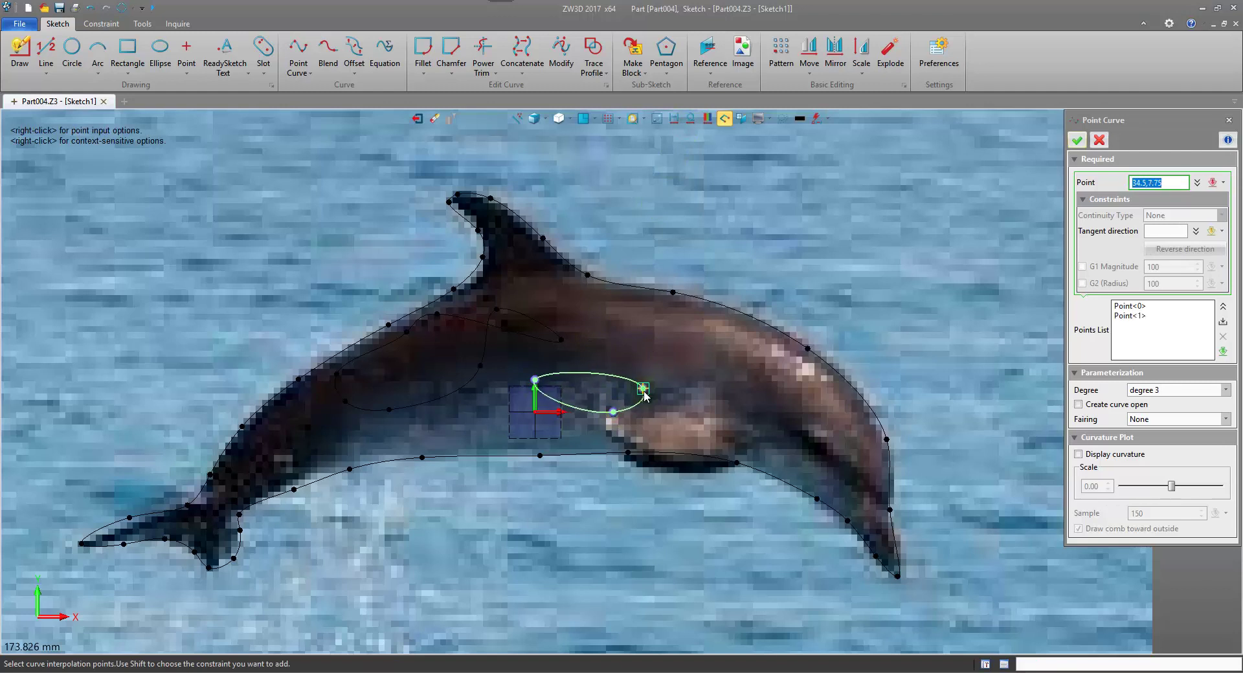
click(673, 313)
click(559, 300)
middle_click(743, 343)
click(1077, 141)
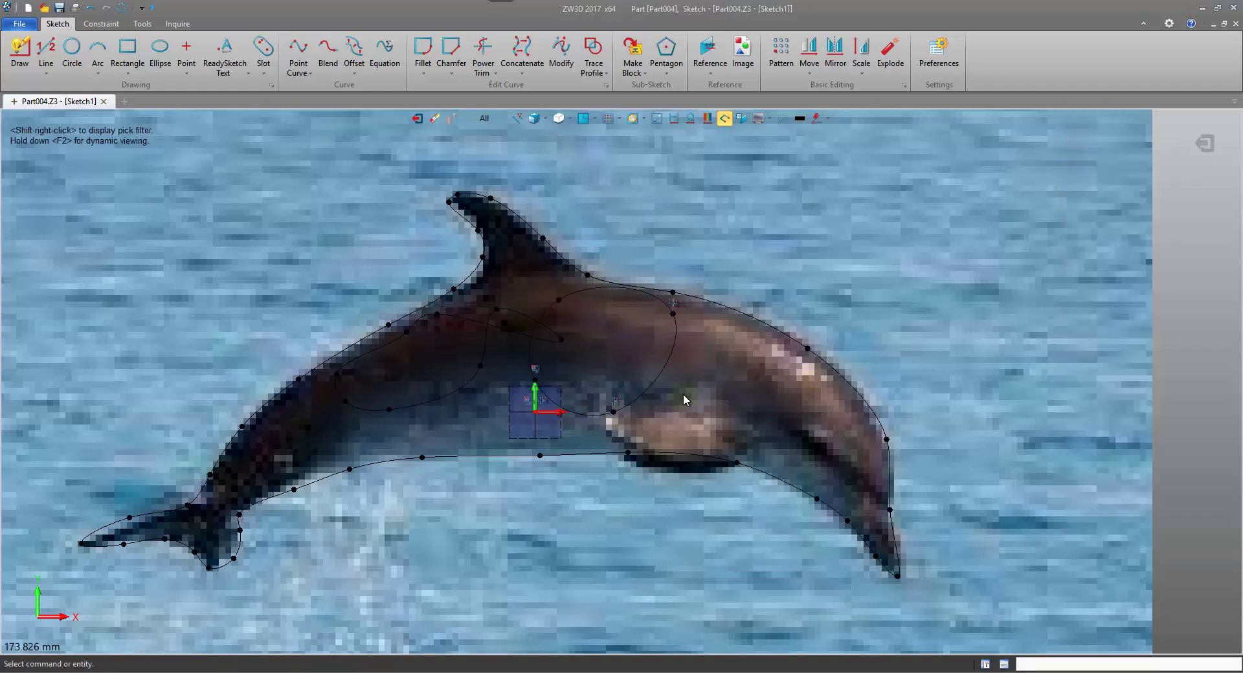
drag(506, 294, 562, 352)
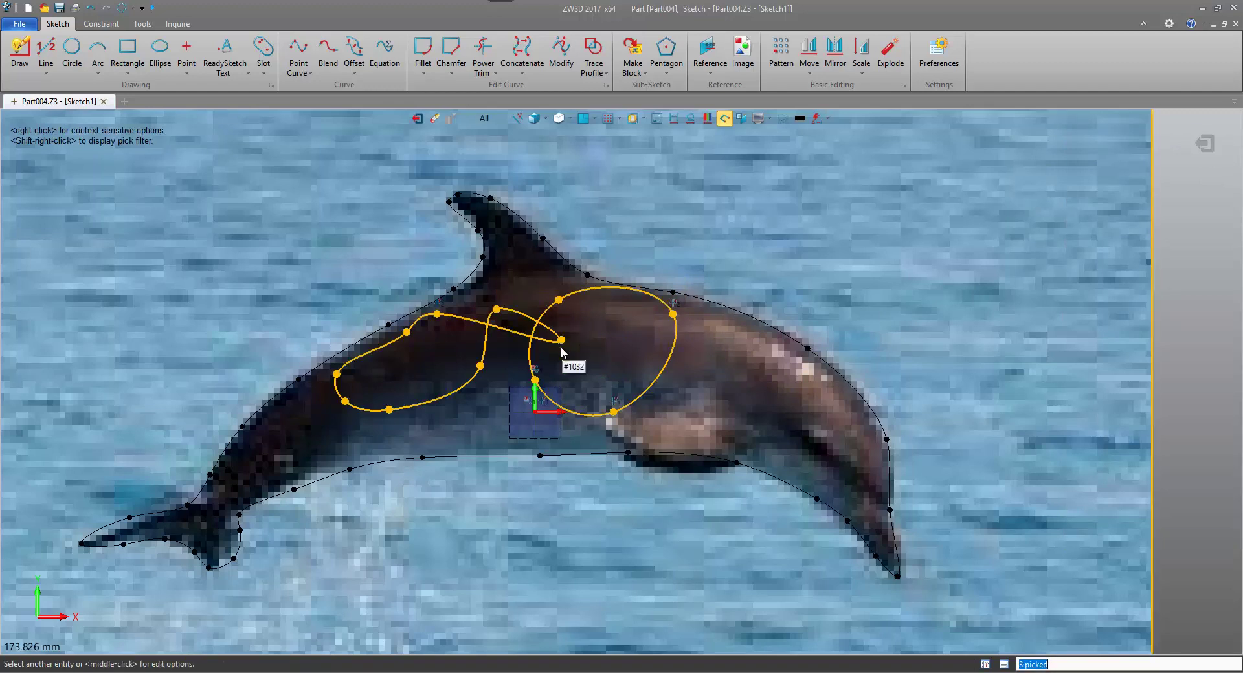
Delete the two test curves and recentre the view on the dolphin
key(Delete)
scroll(767, 265, down, 3)
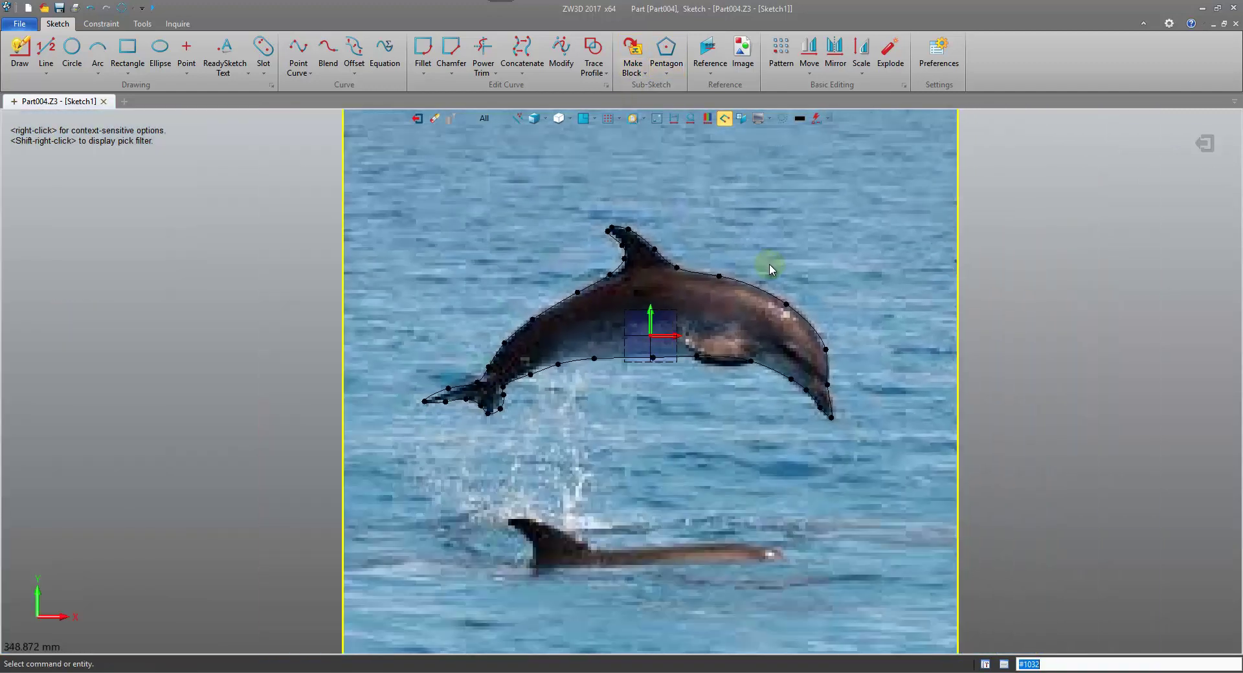
click(841, 212)
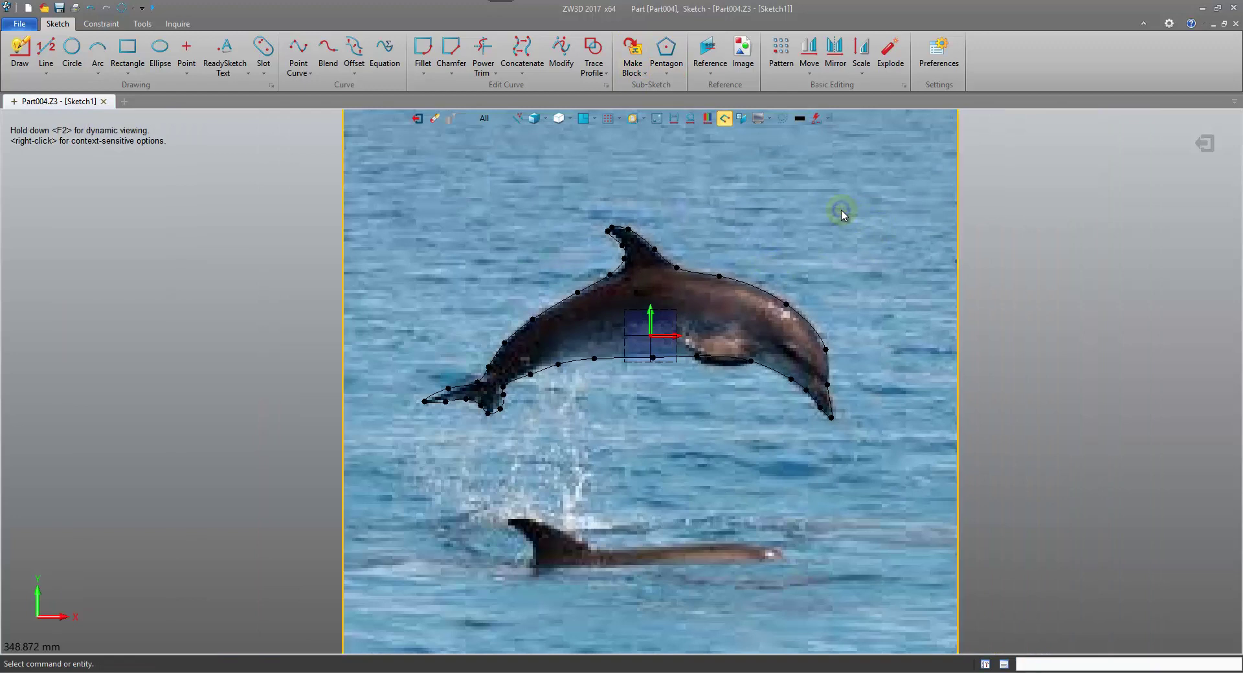
middle_drag(978, 178, 927, 235)
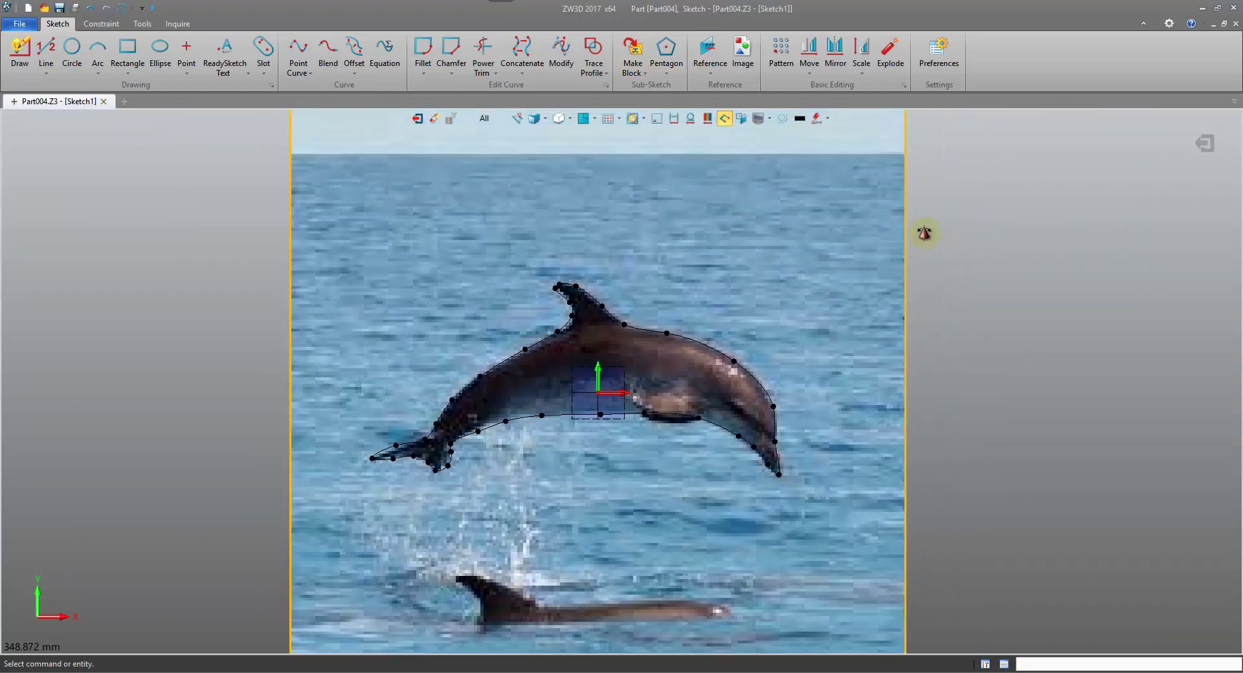
Hide the reference photo and exit the sketch back to the part
click(759, 119)
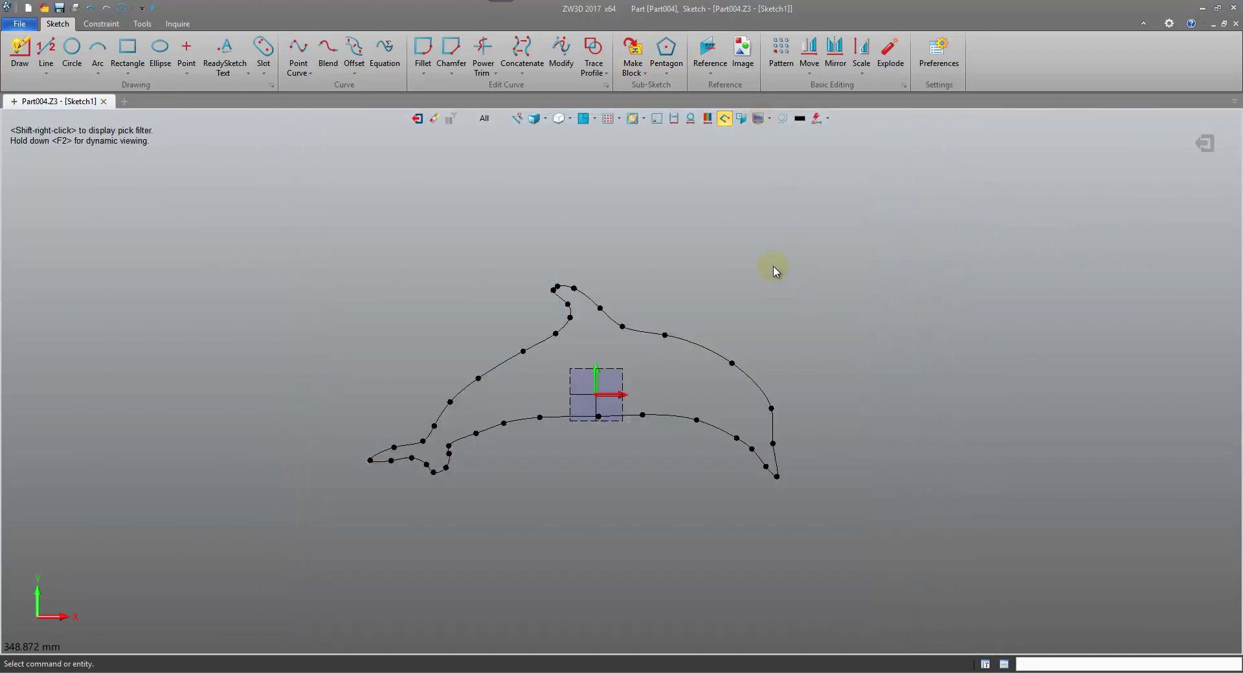
middle_drag(776, 271, 774, 179)
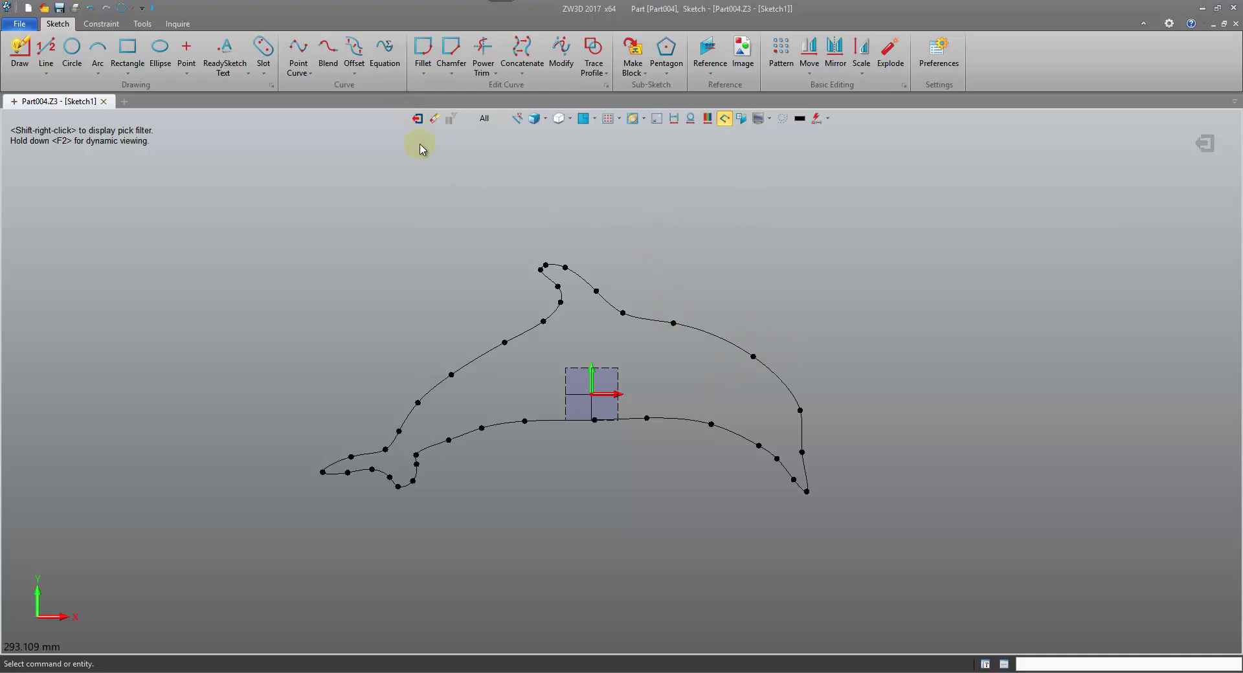
click(418, 119)
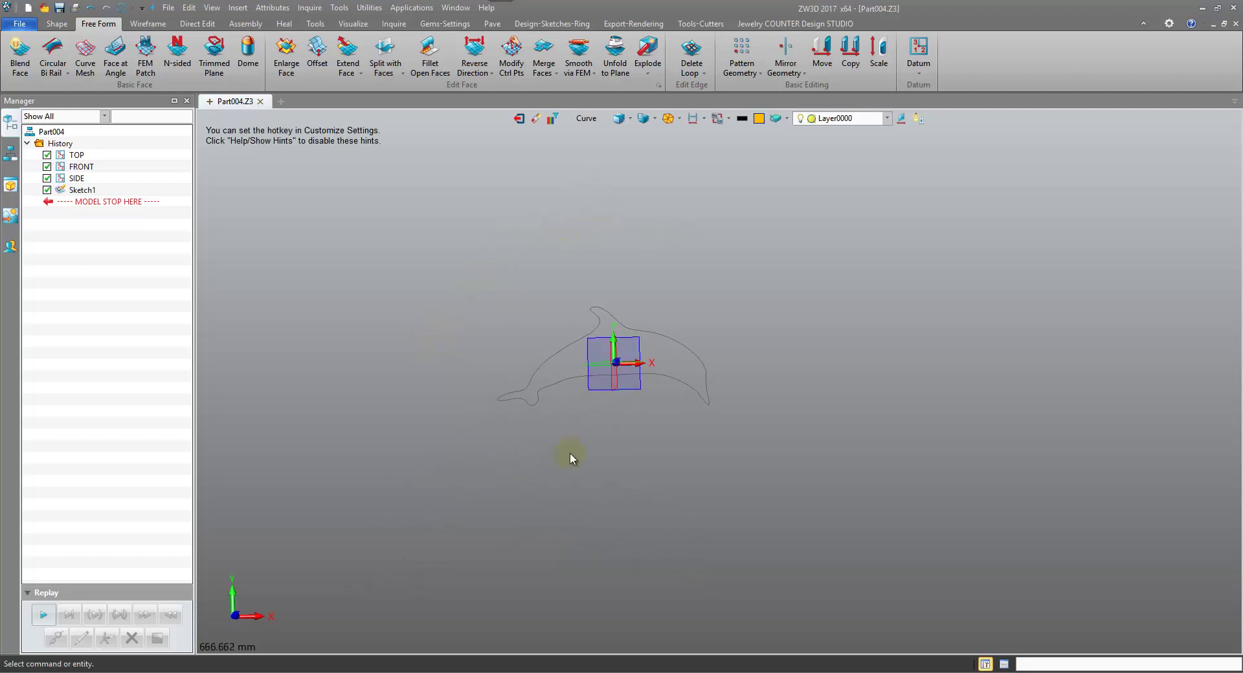
scroll(643, 335, up, 3)
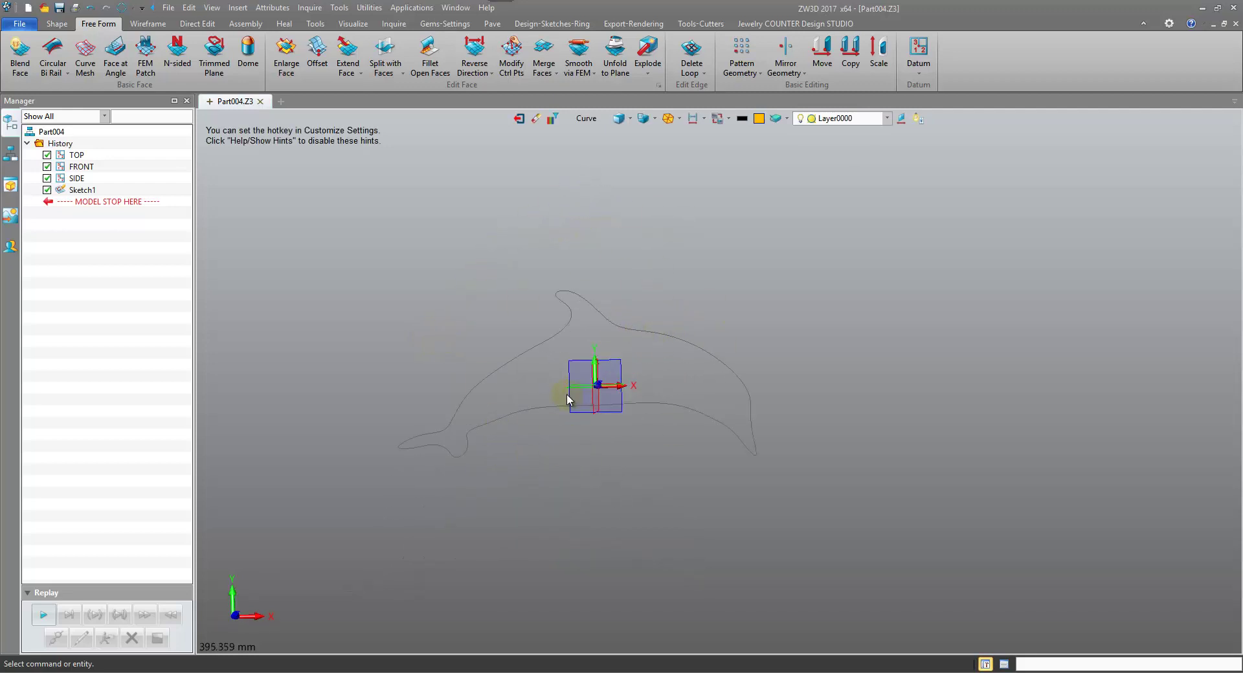